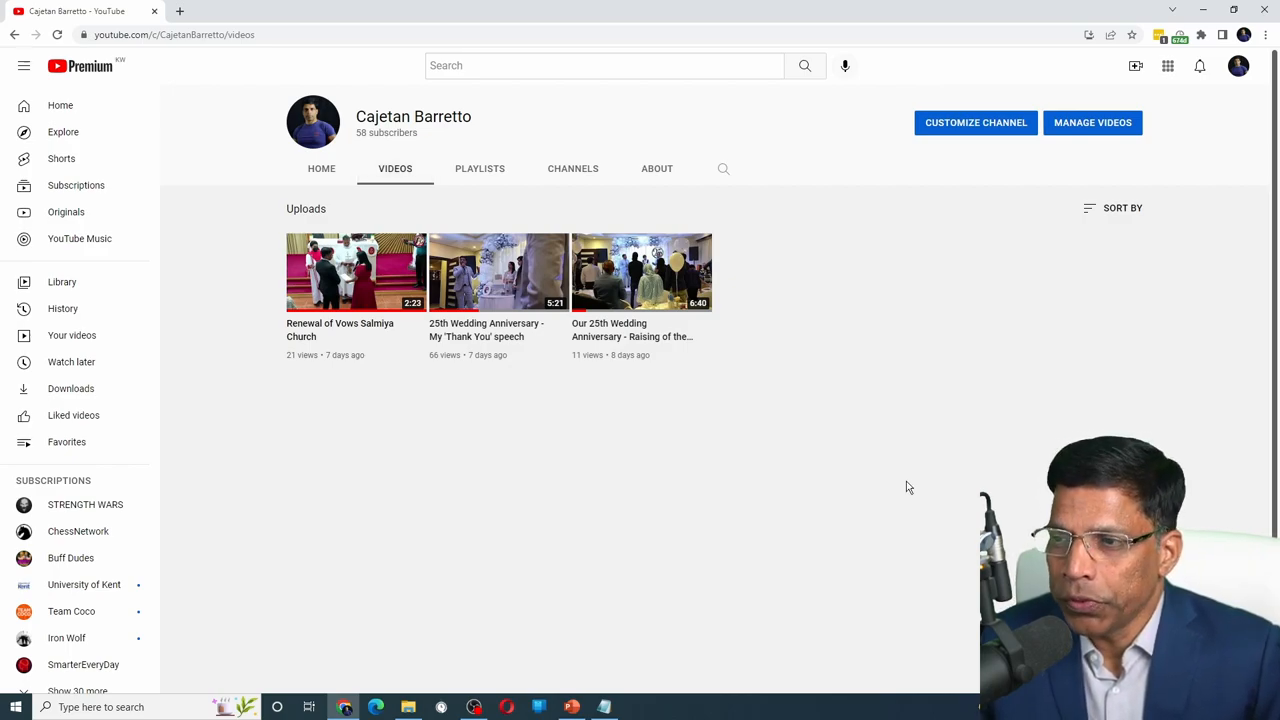
Step: Go to YouTube Studio from the account menu and reach the channel settings section
click(1239, 67)
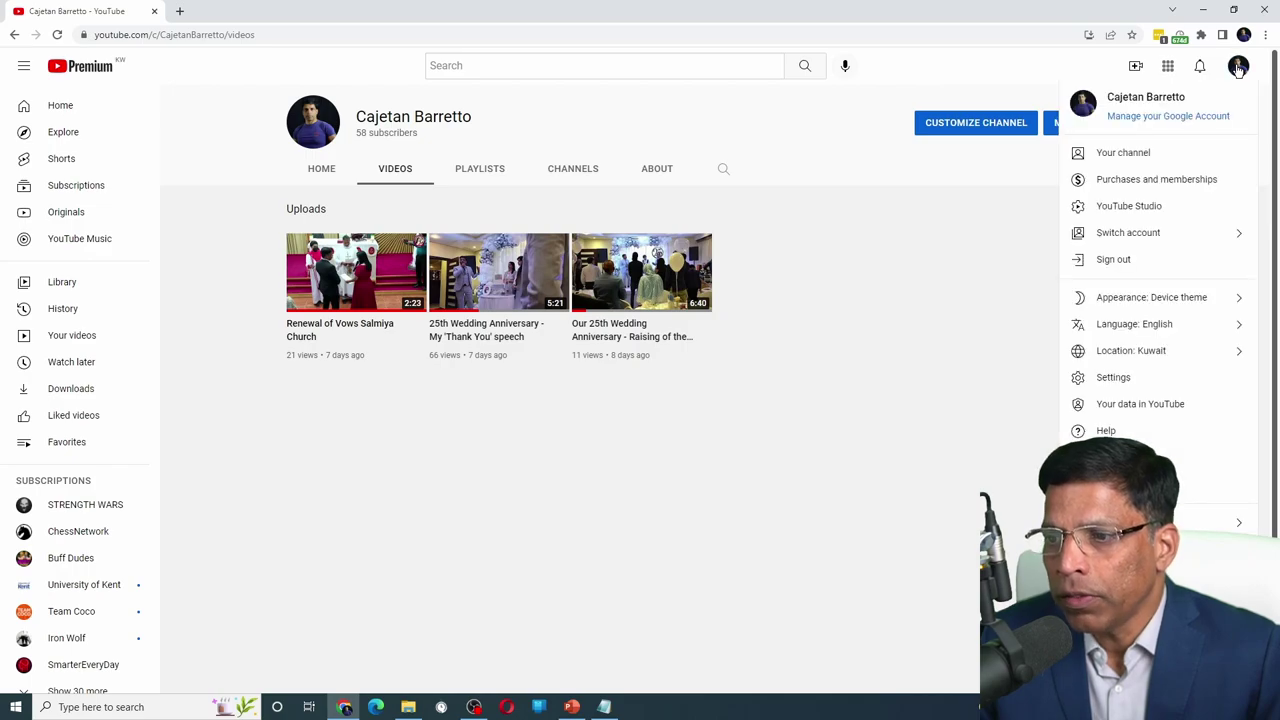
click(1128, 206)
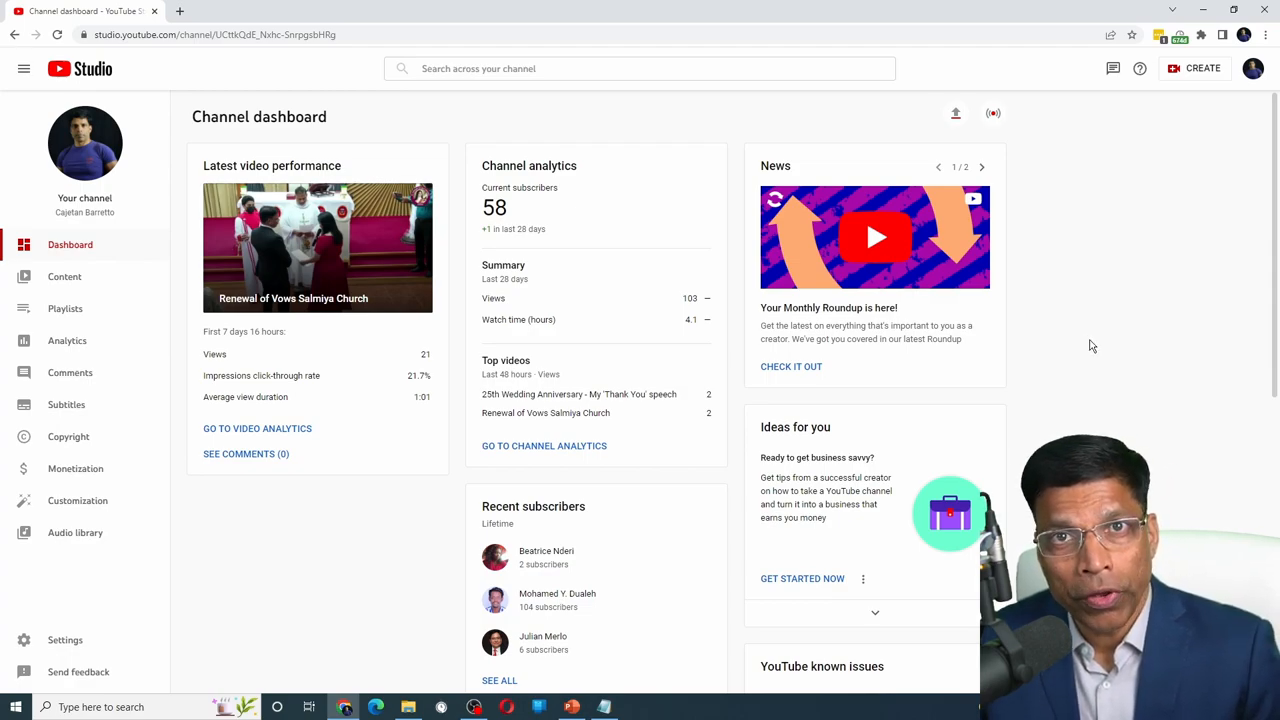
click(67, 650)
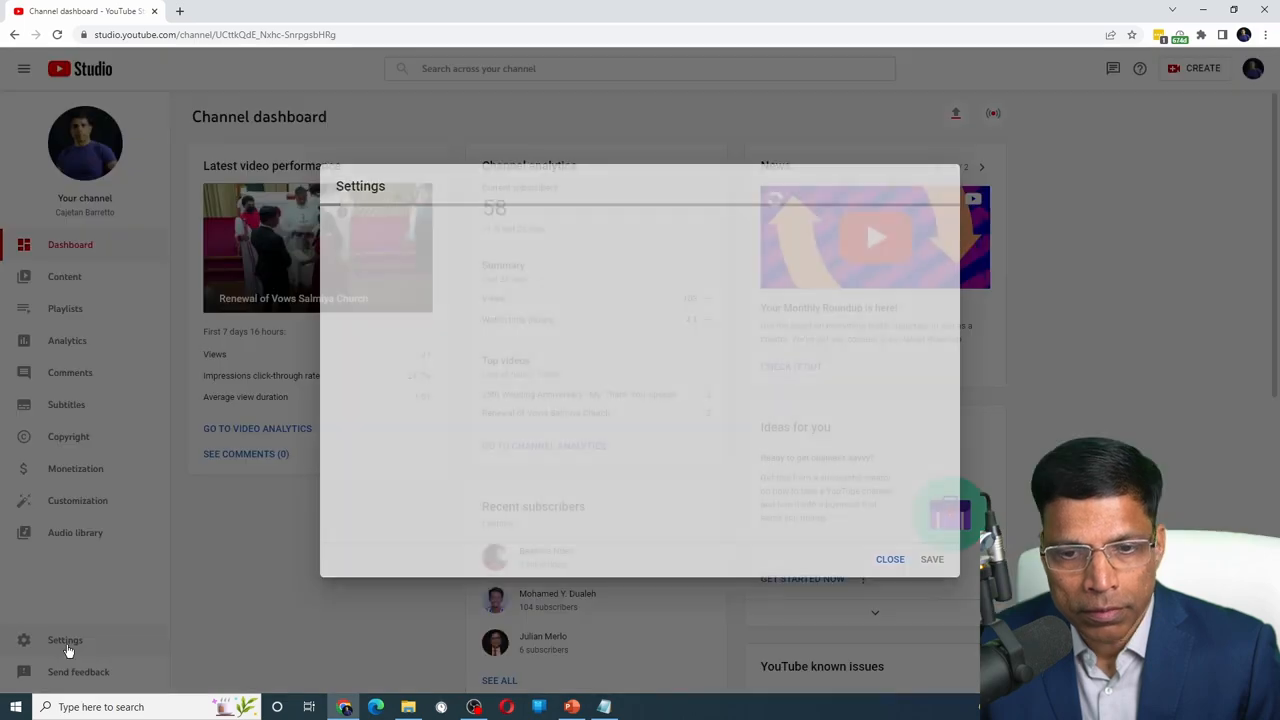
click(348, 266)
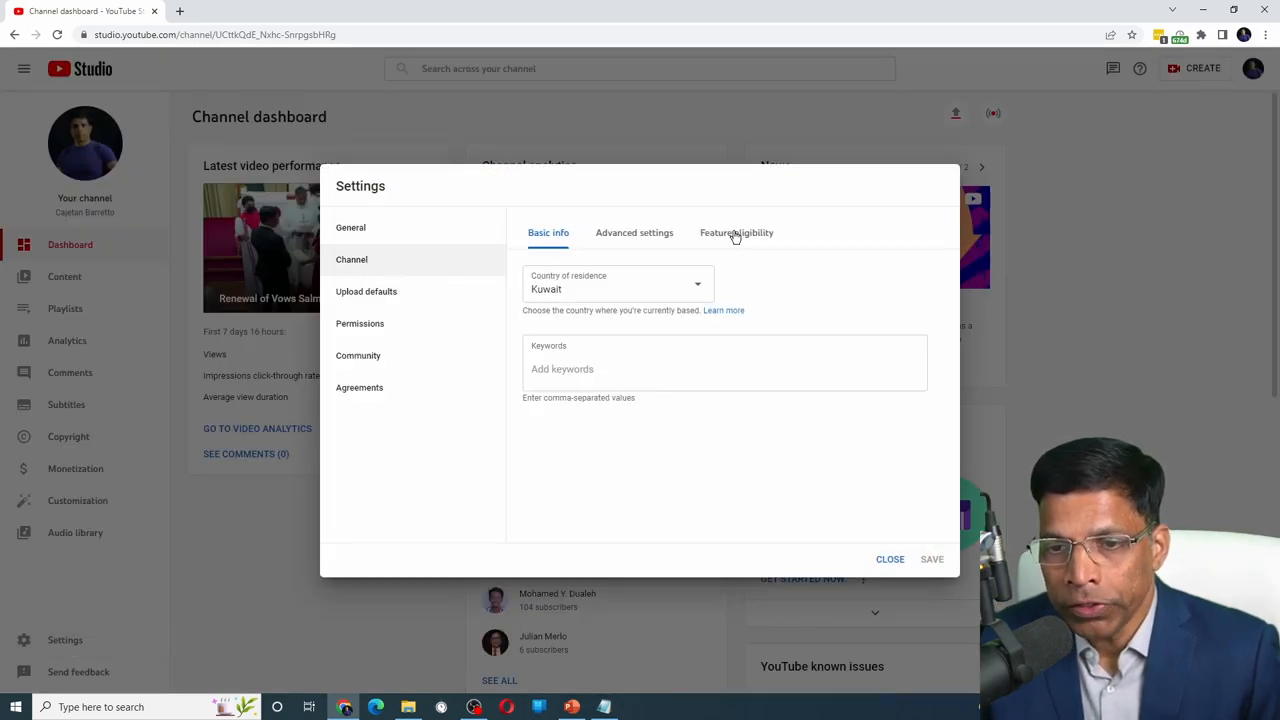
Step: Confirm under Feature eligibility that intermediate features, including live streaming, are enabled
click(735, 233)
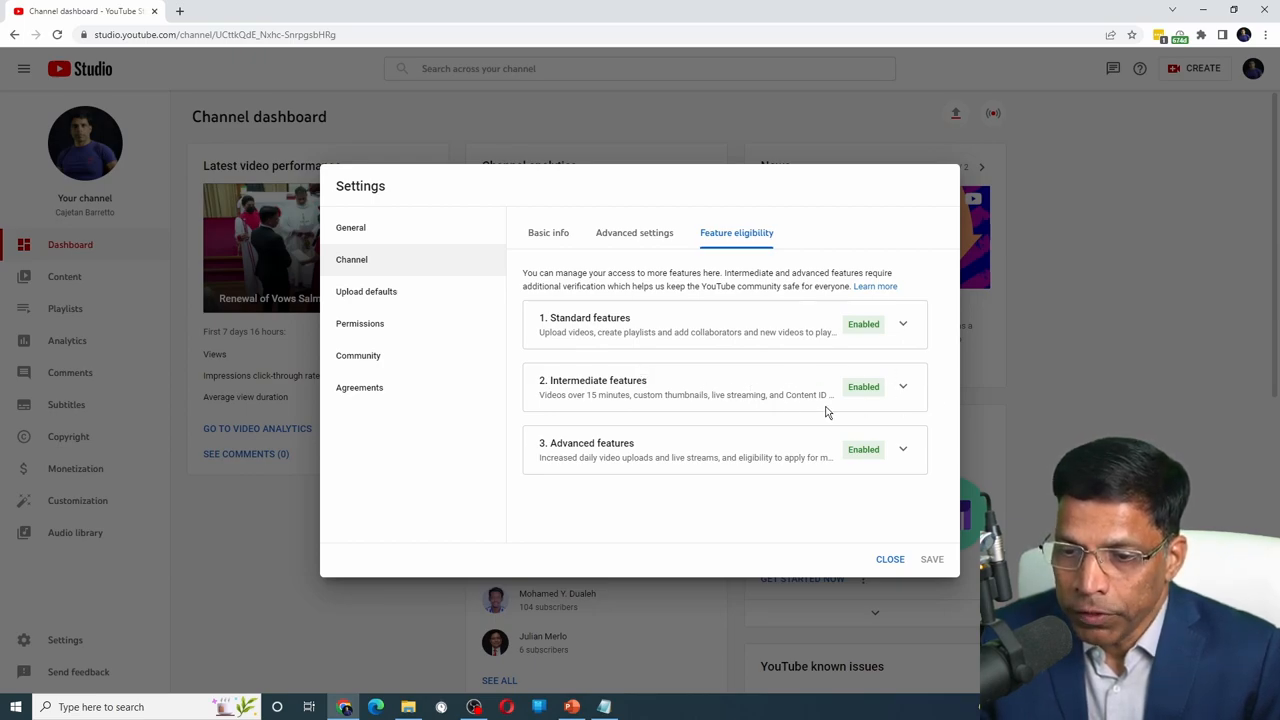
click(905, 389)
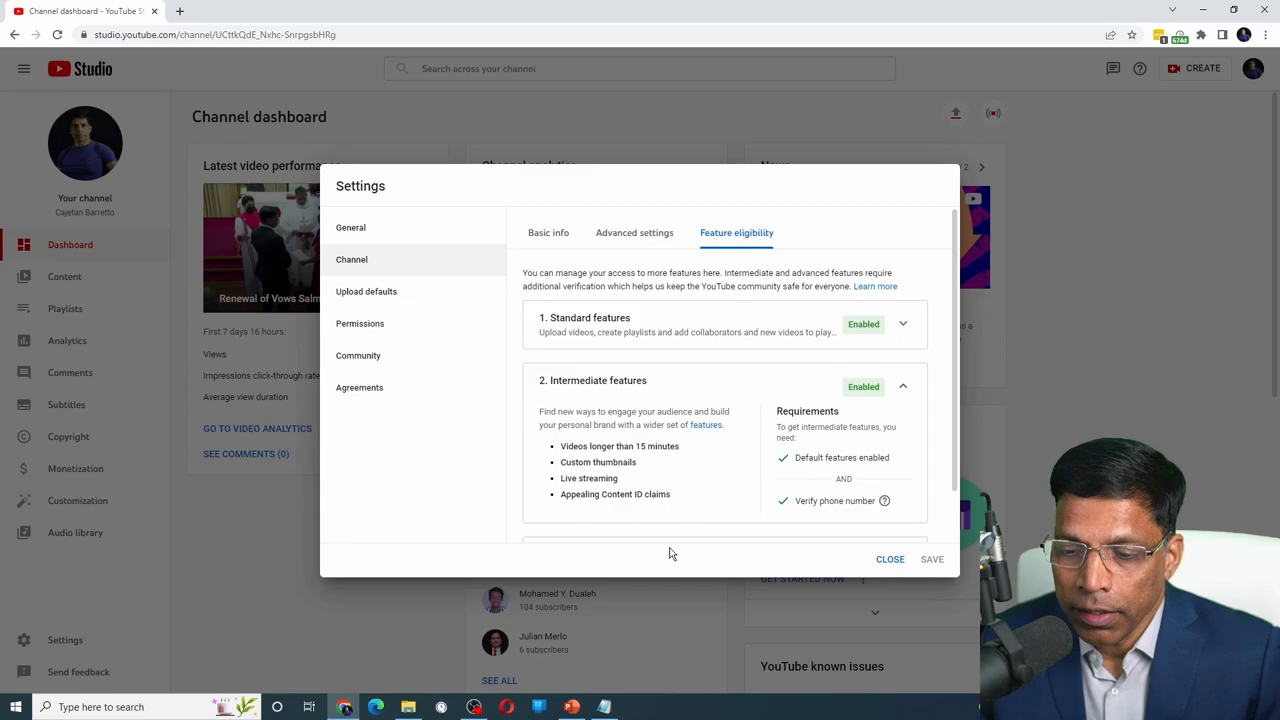
click(889, 560)
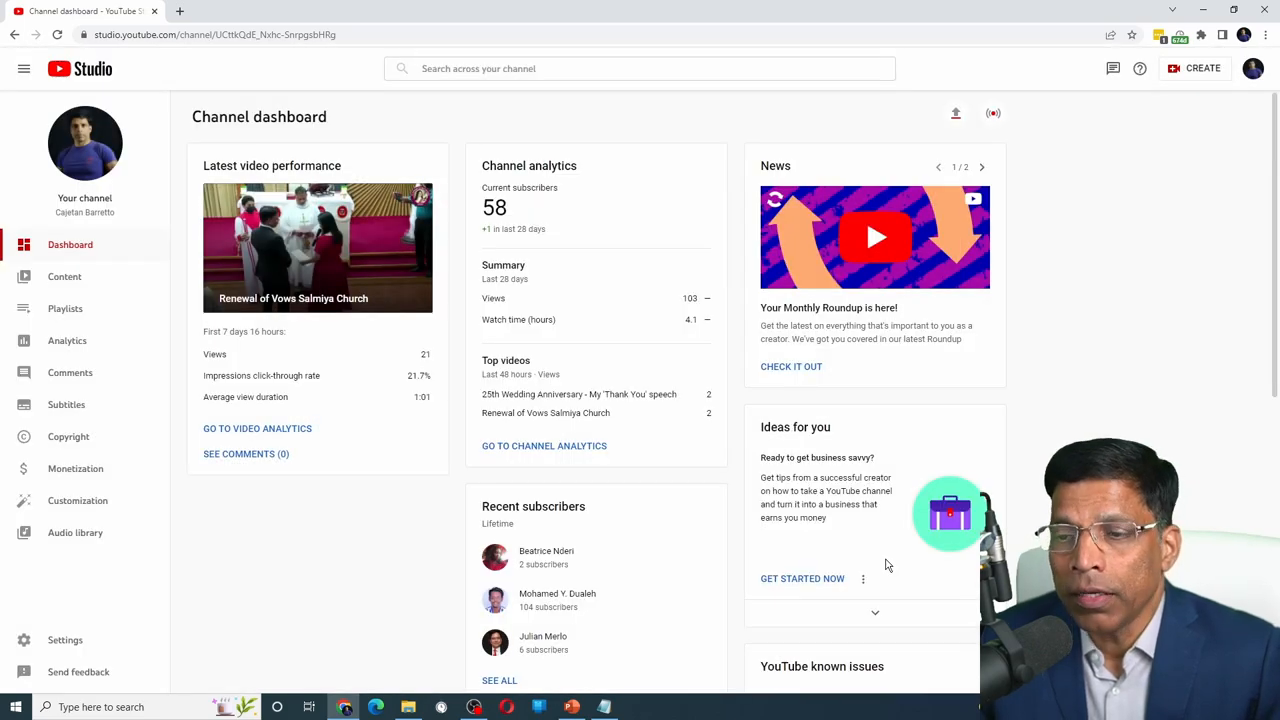
Step: Enter the Live Control Room and dismiss the stream-type picker to reach the Manage page
click(996, 118)
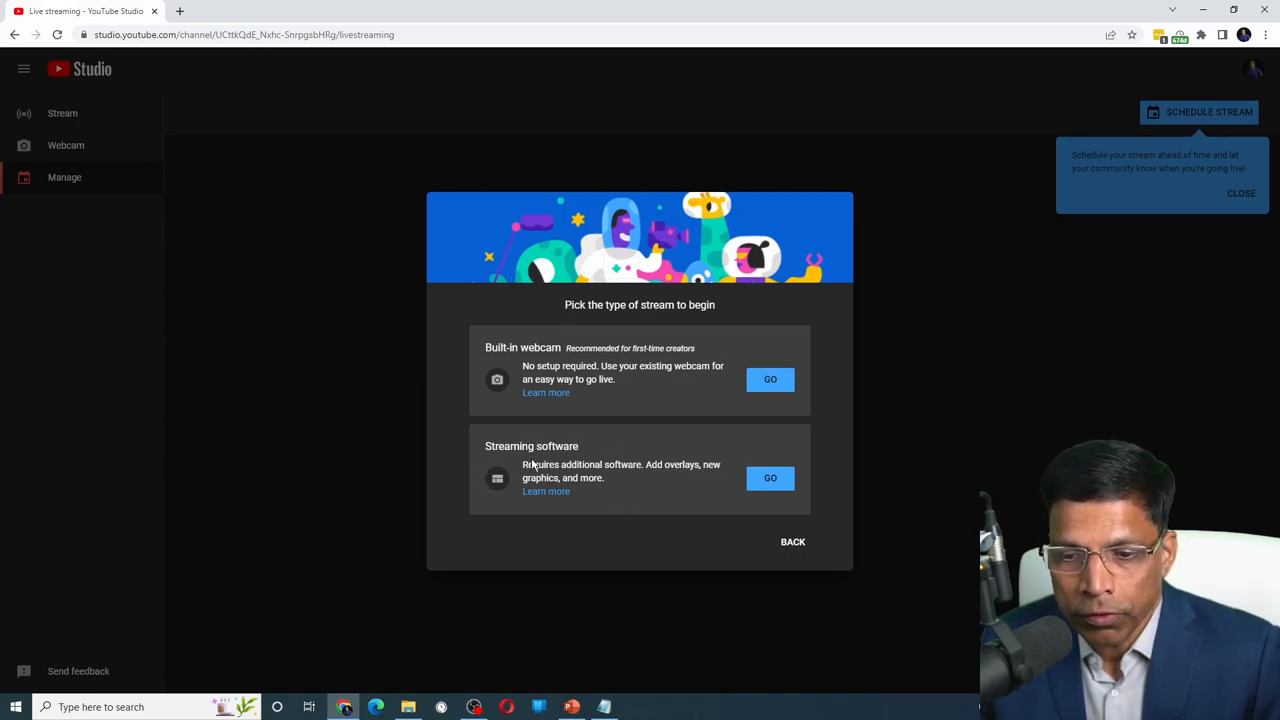
click(773, 483)
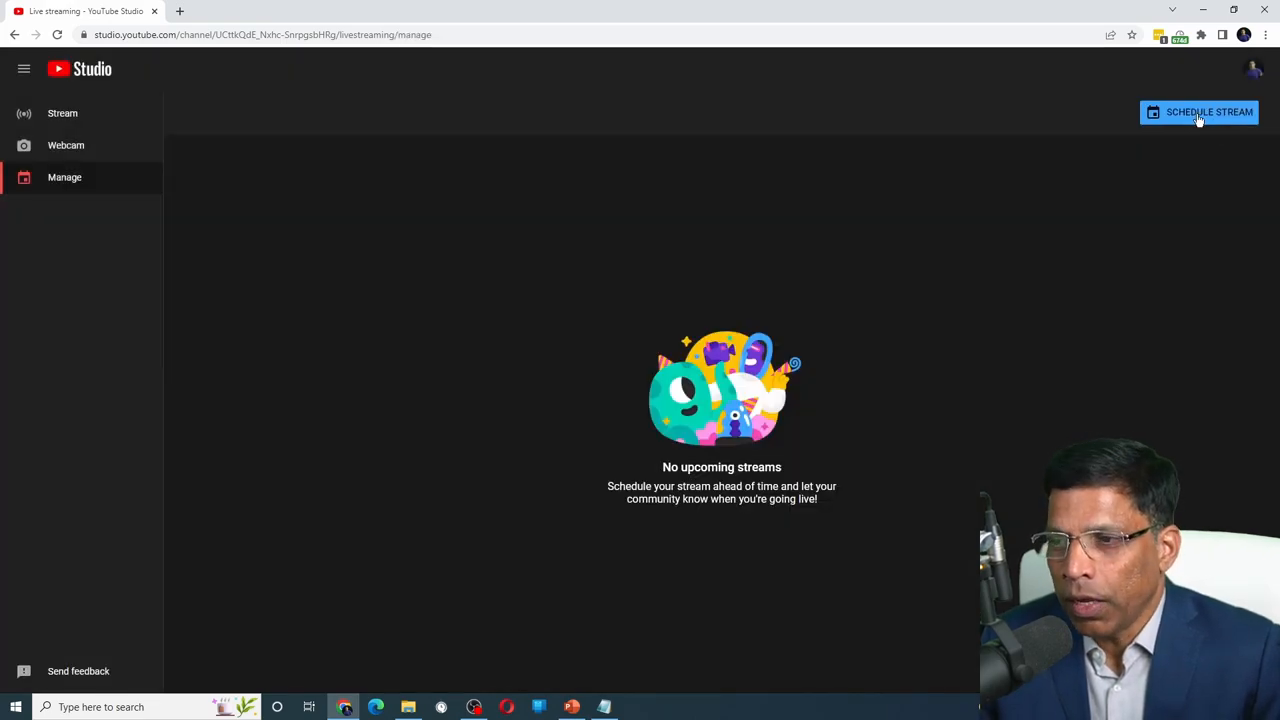
Step: Schedule a new stream titled Kuwait Challengers Anniversary Meeting with a description and Education category
click(1199, 116)
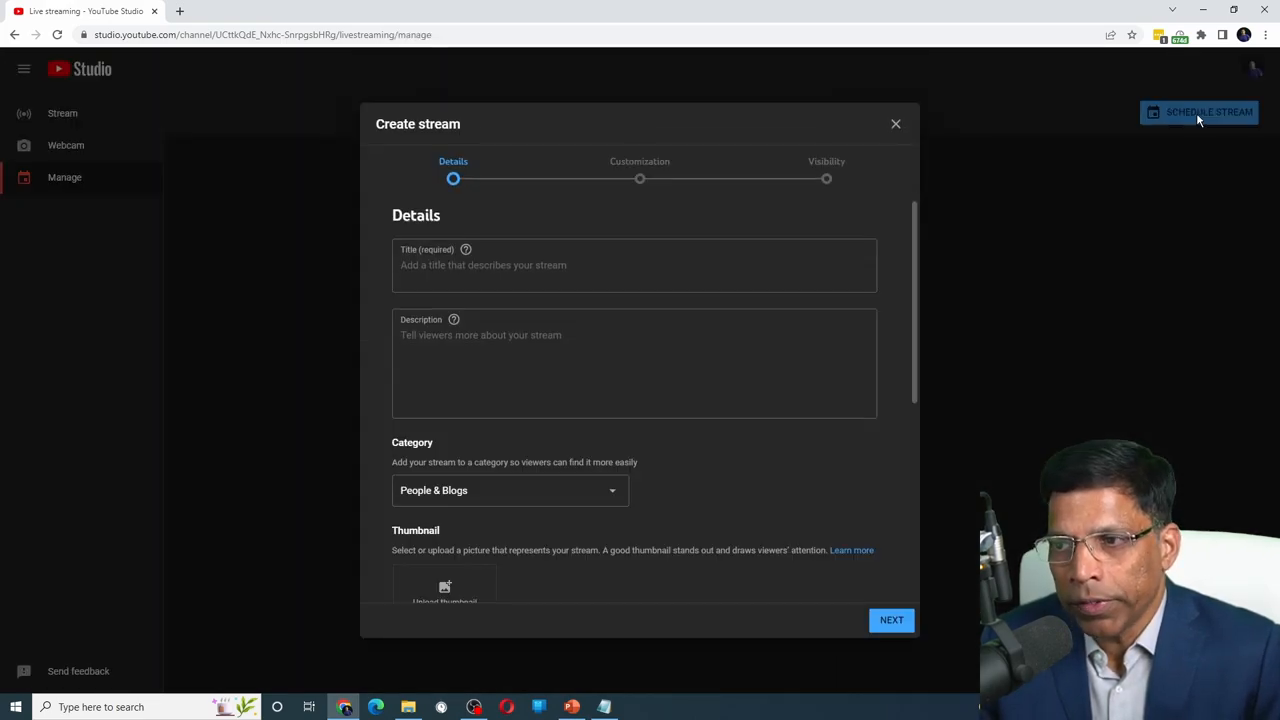
click(518, 266)
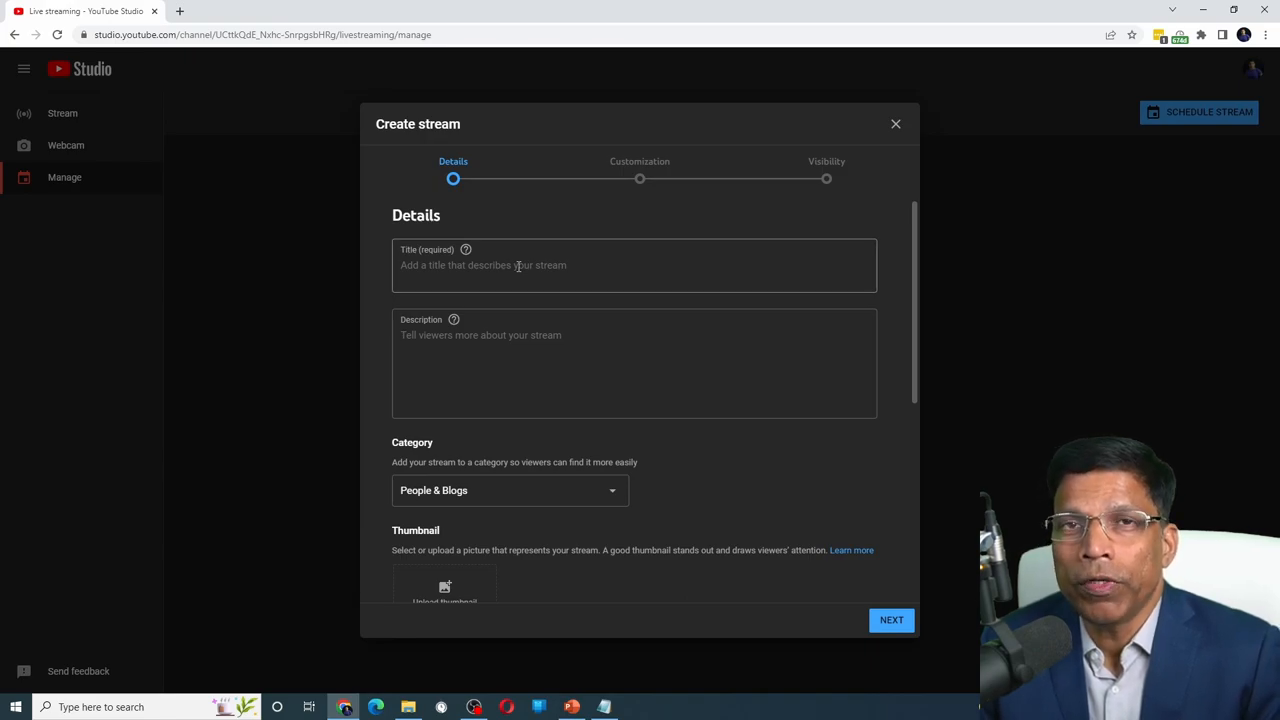
text(Kuwait Chall)
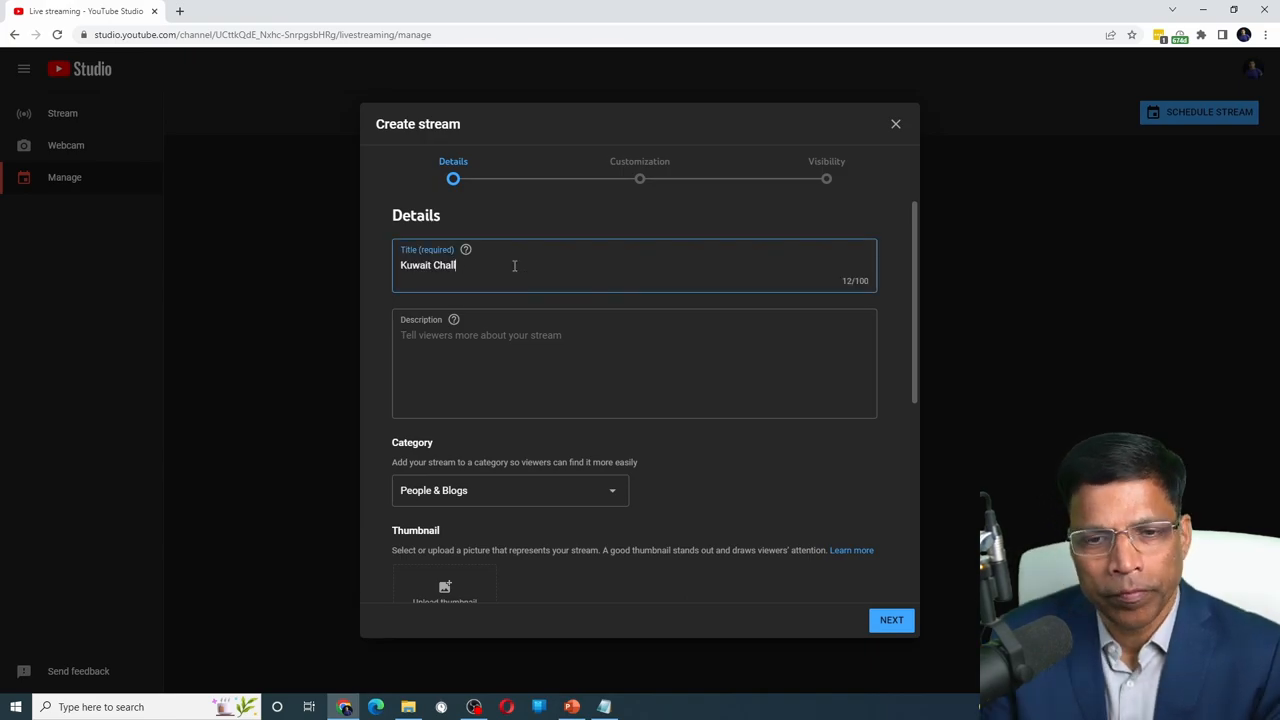
text(engers Anniversary Meeting)
click(502, 337)
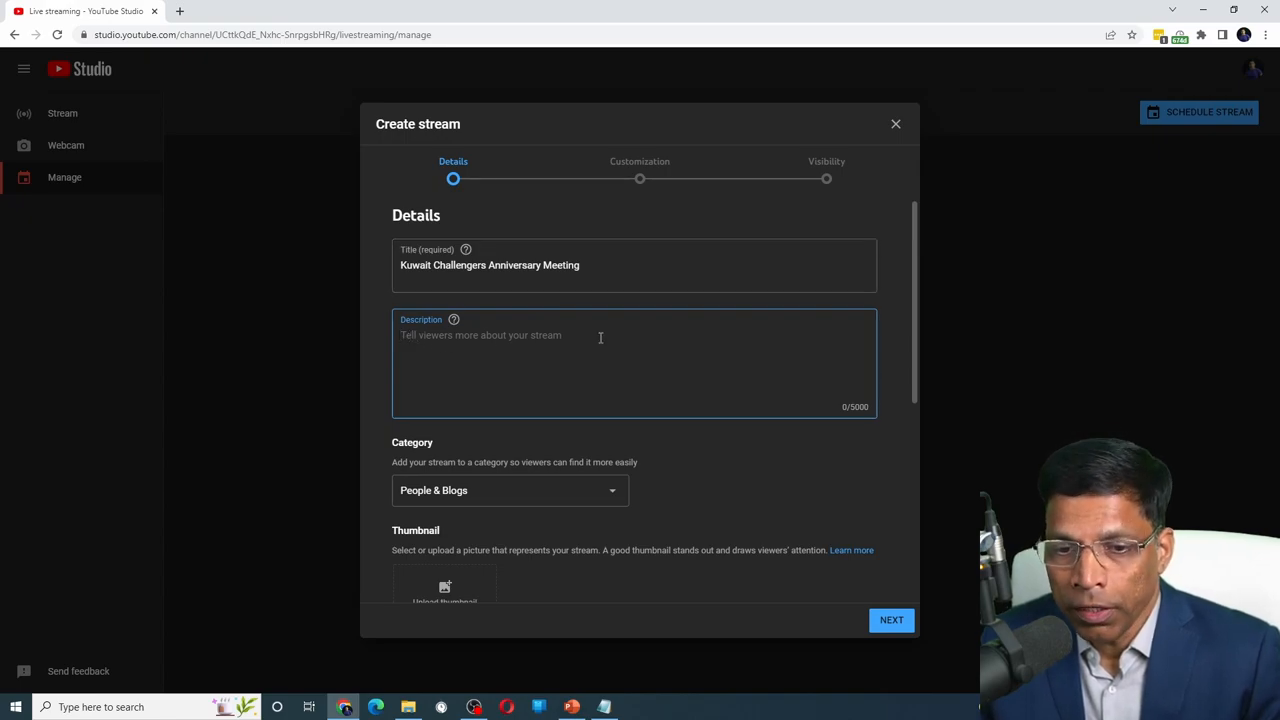
text(Live stream of Kuwait Challengers 20th Anniversary Celebration)
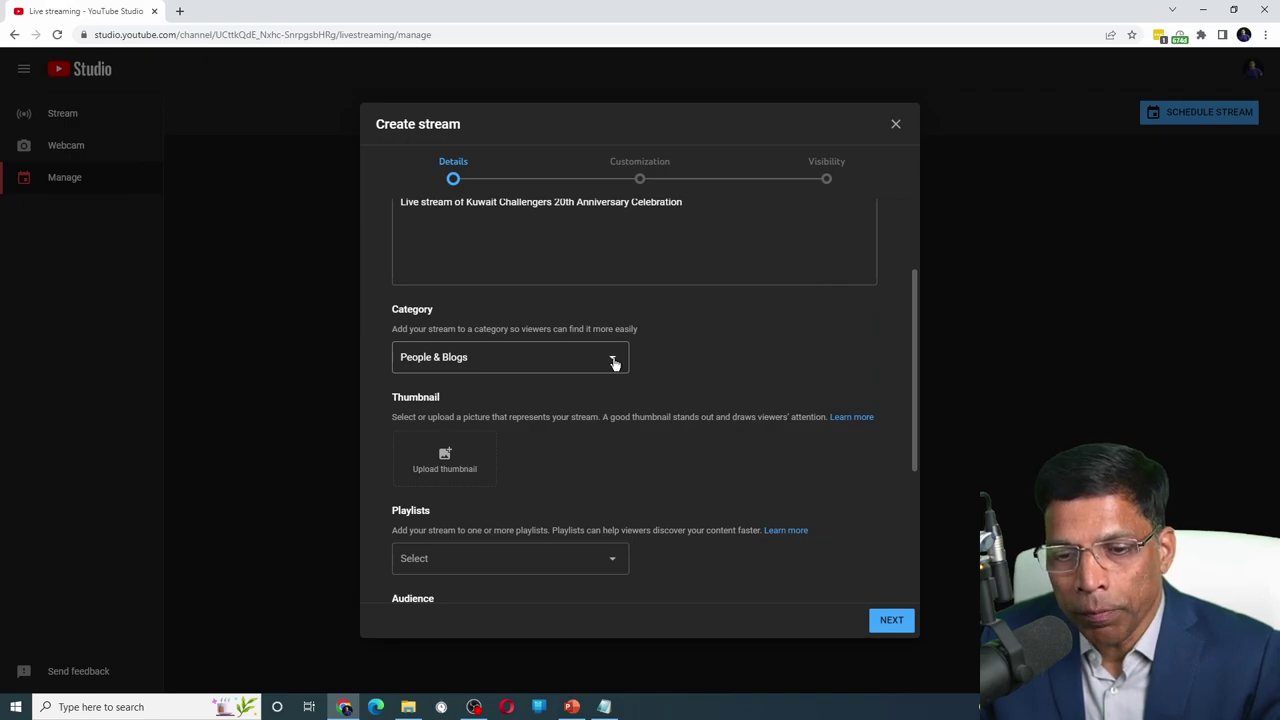
click(614, 362)
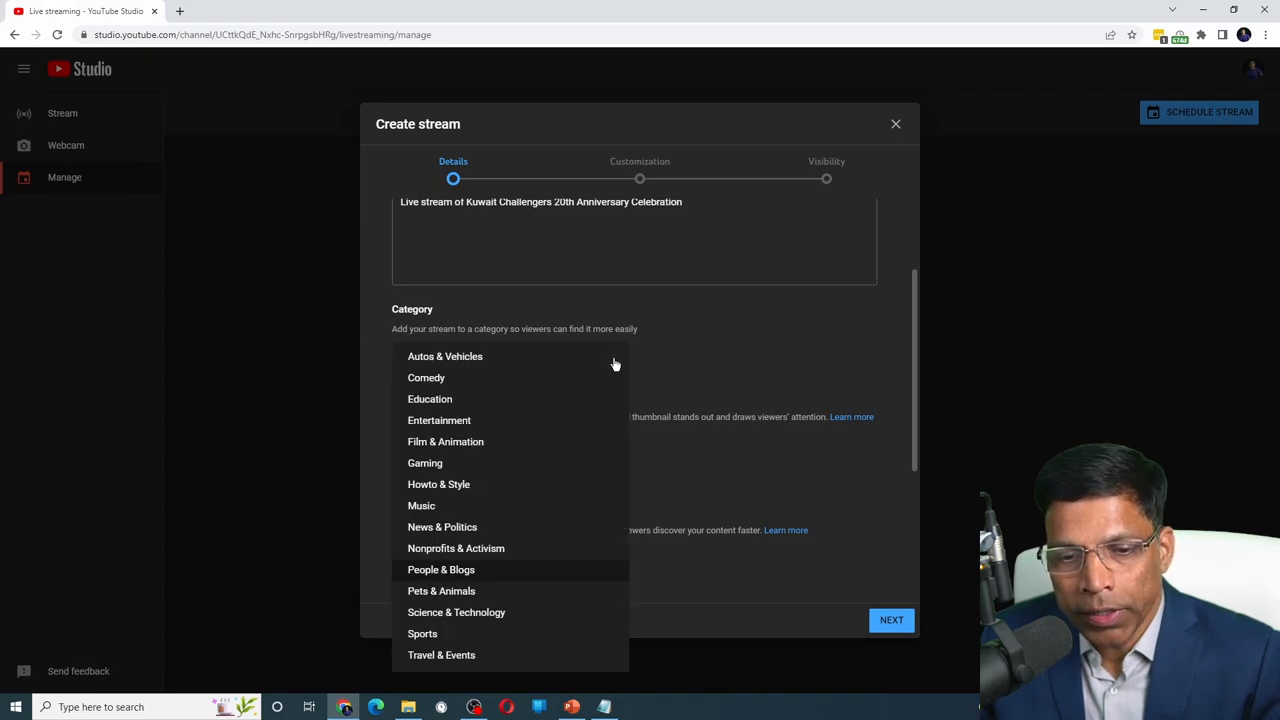
click(433, 402)
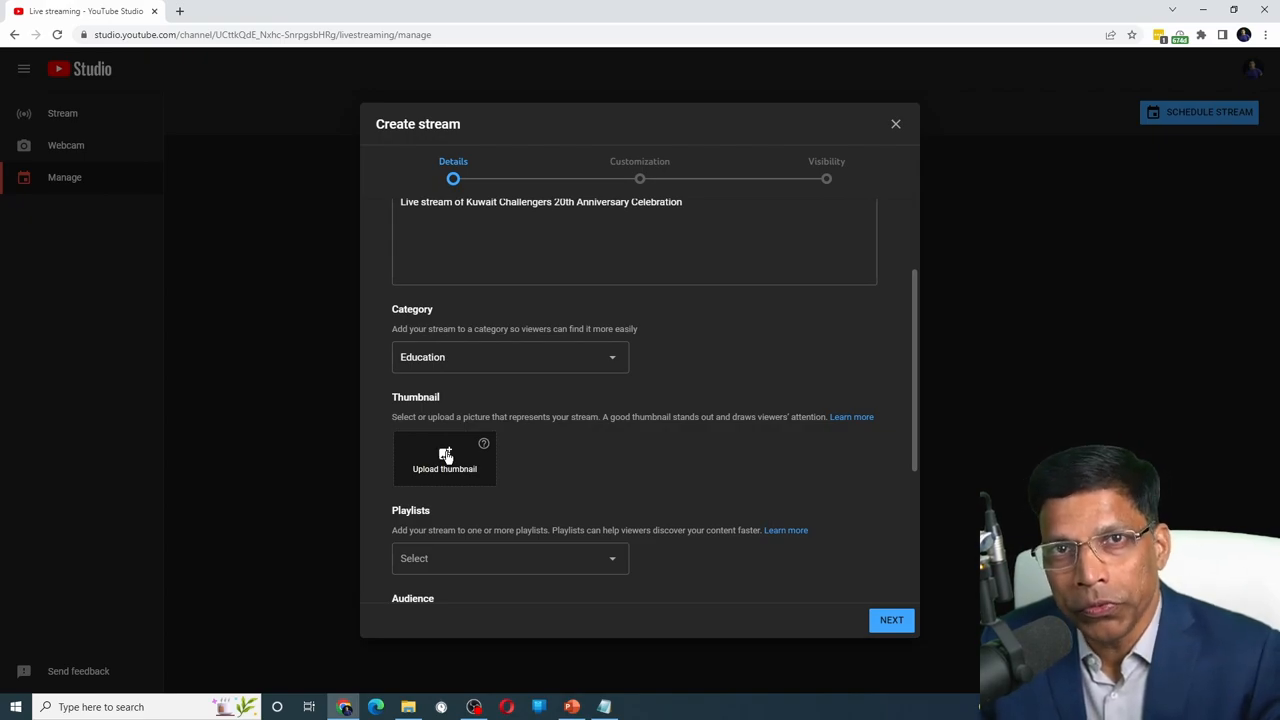
scroll(625, 396, down, 3)
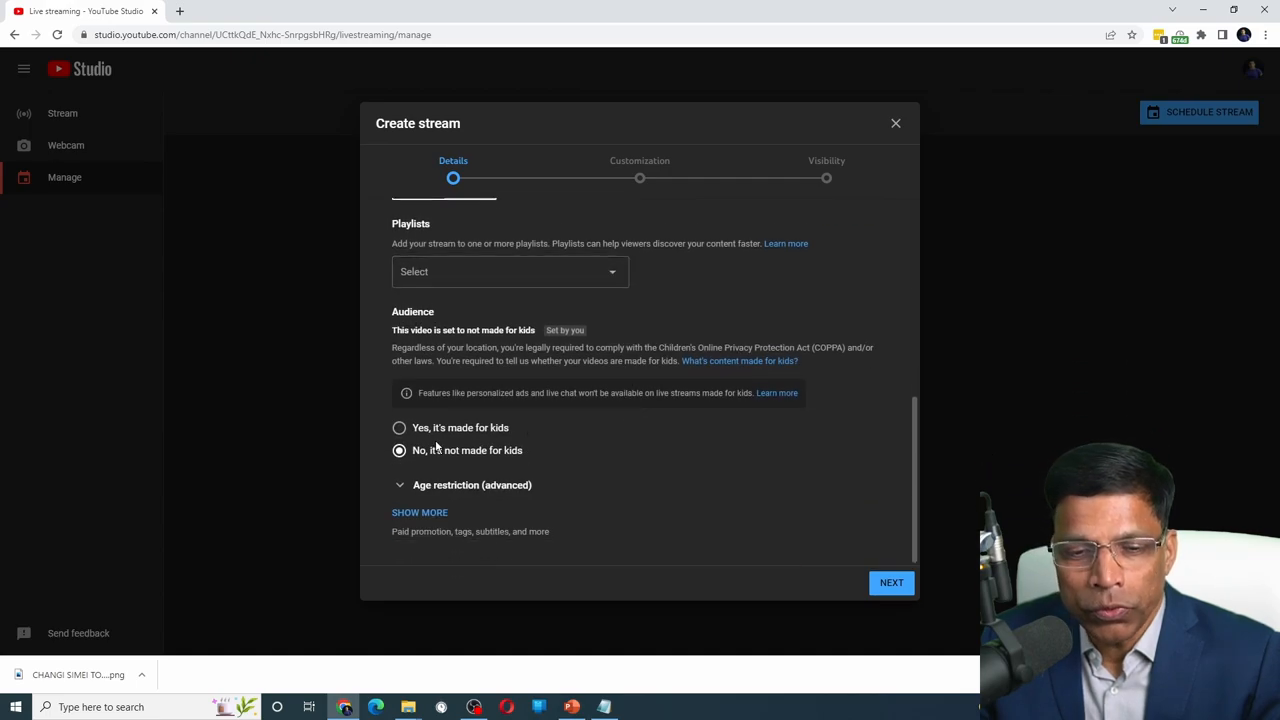
Step: Set the stream's audience as not made for kids
click(399, 450)
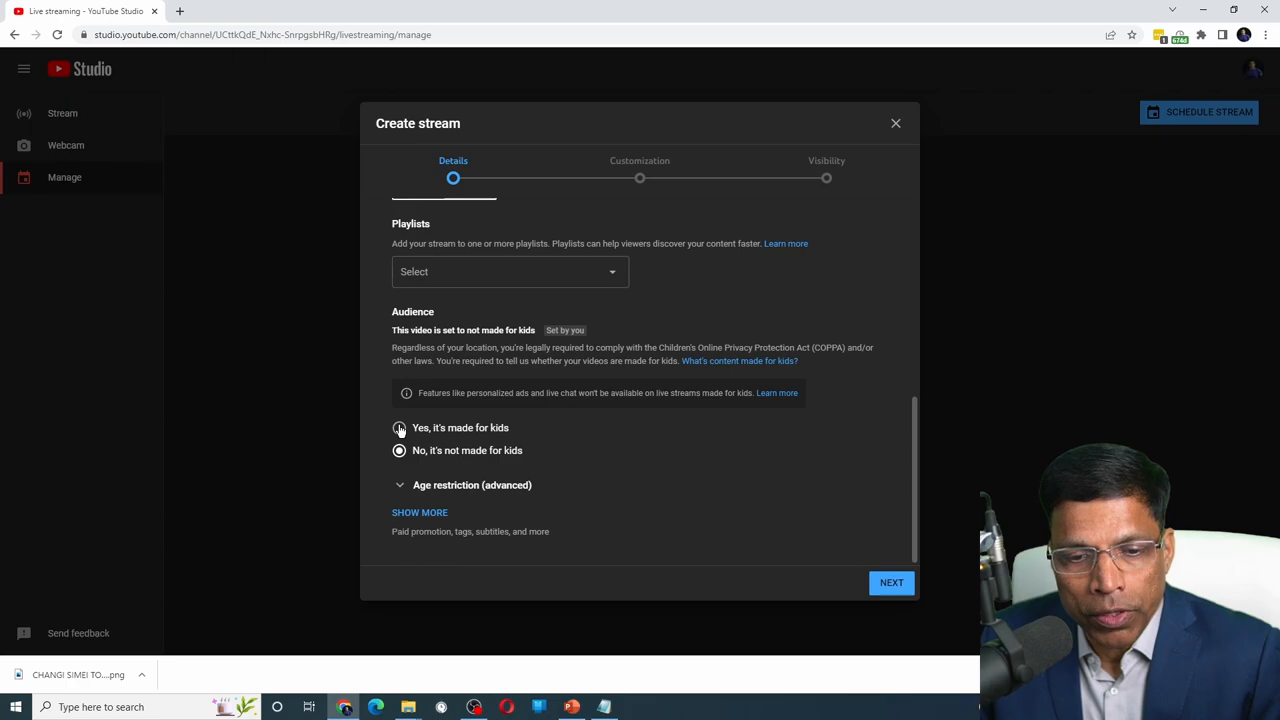
click(399, 428)
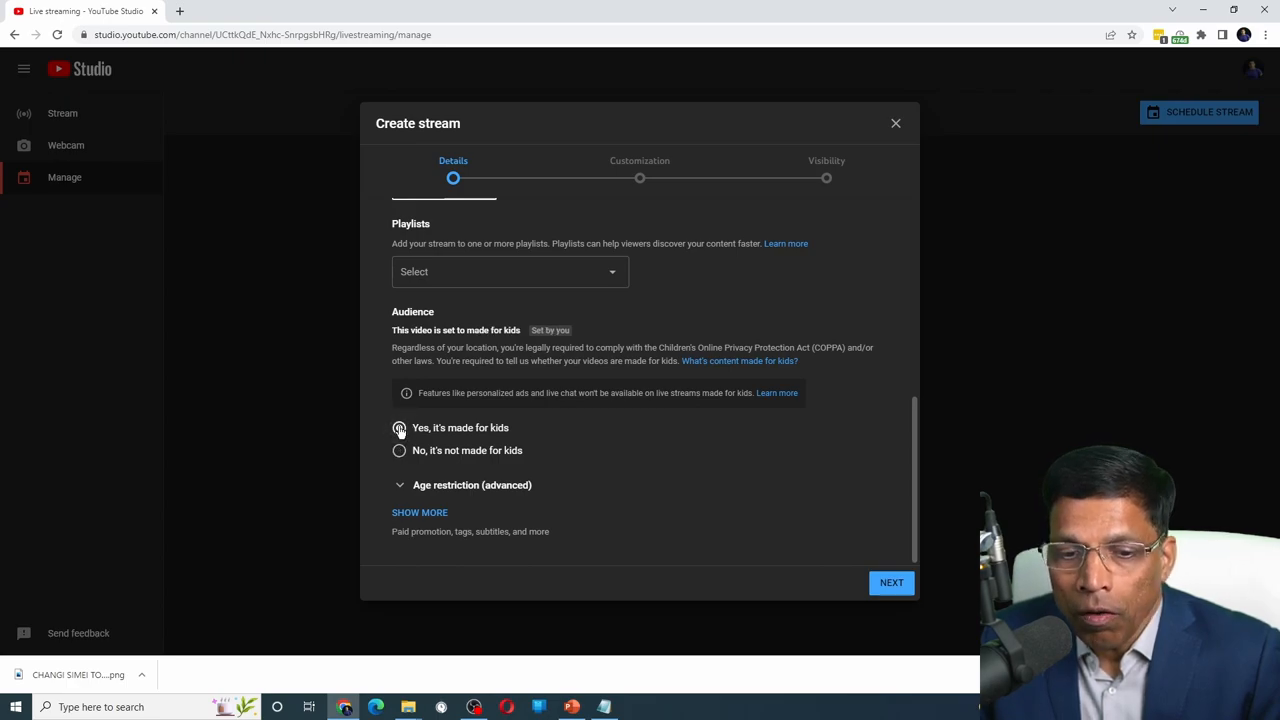
click(399, 450)
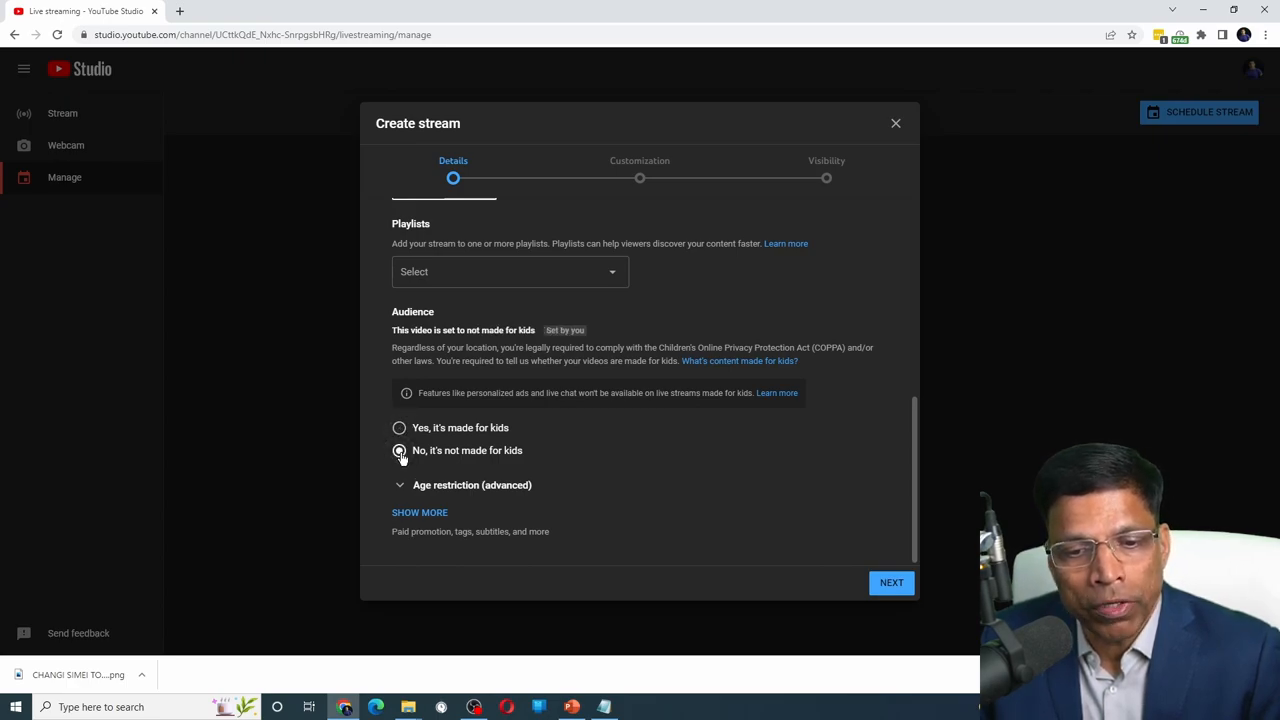
click(399, 428)
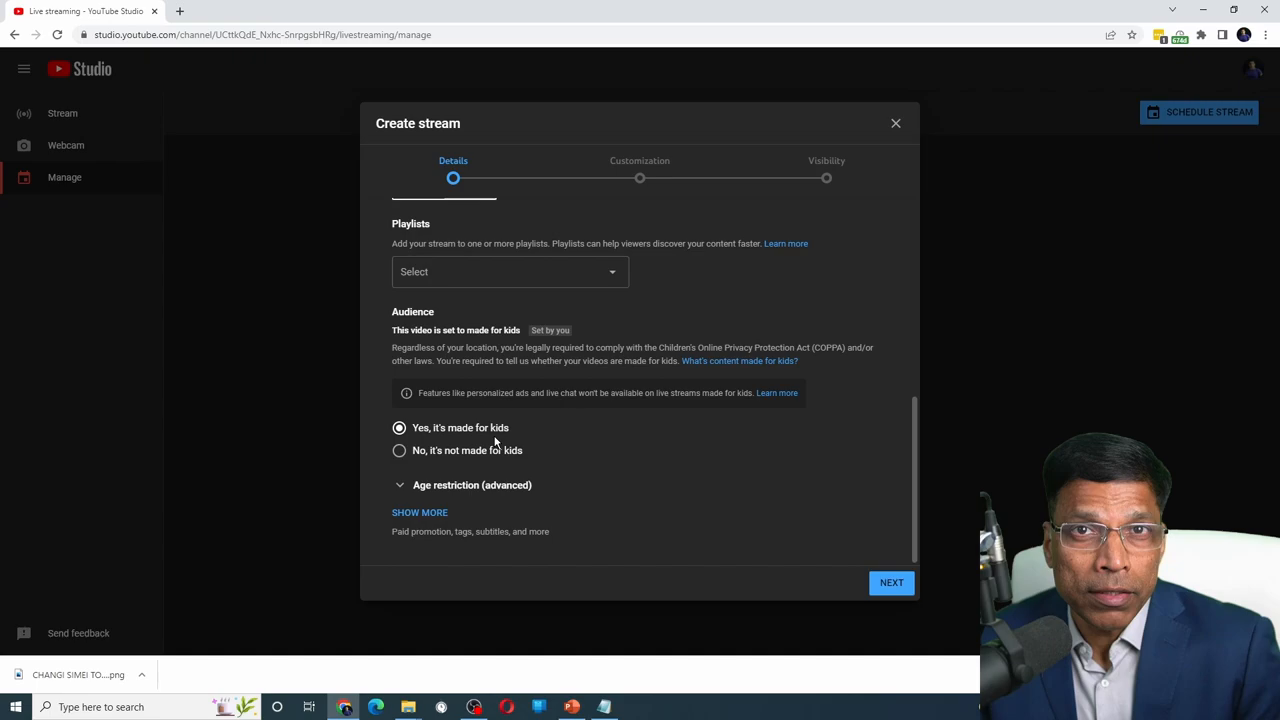
click(400, 452)
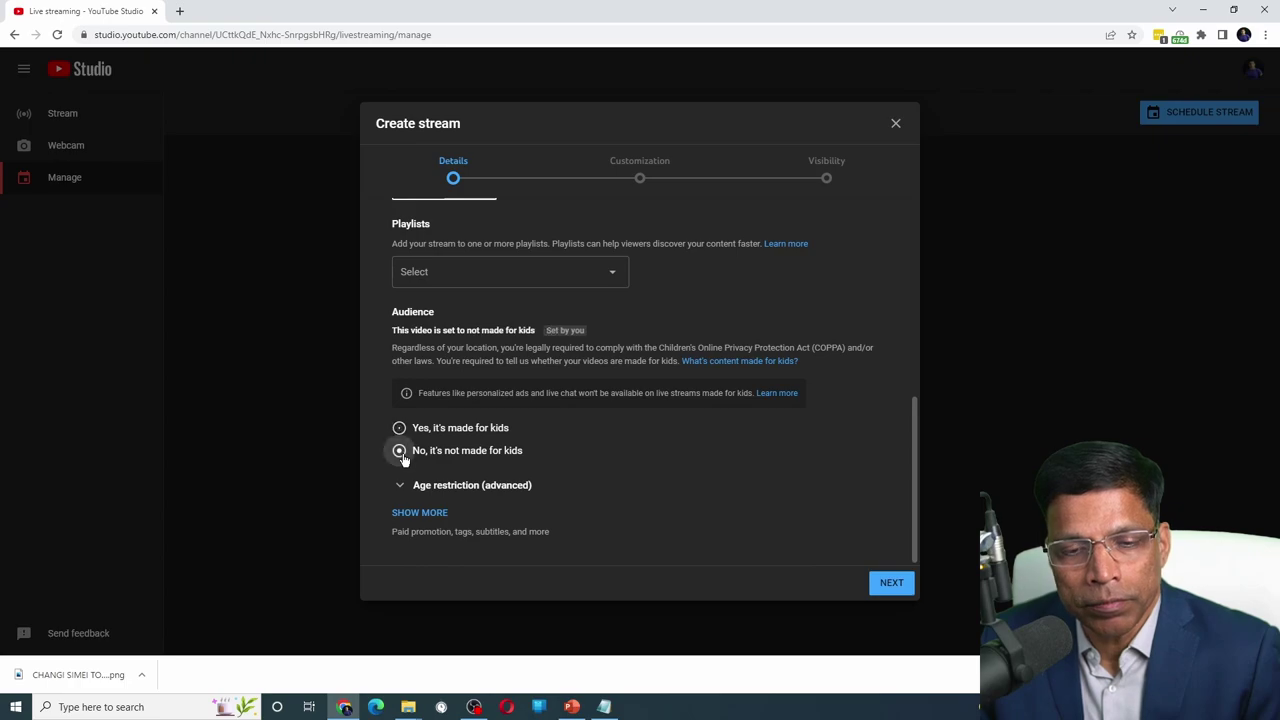
Step: In Customization, restrict live chat participation to subscribers only
click(891, 582)
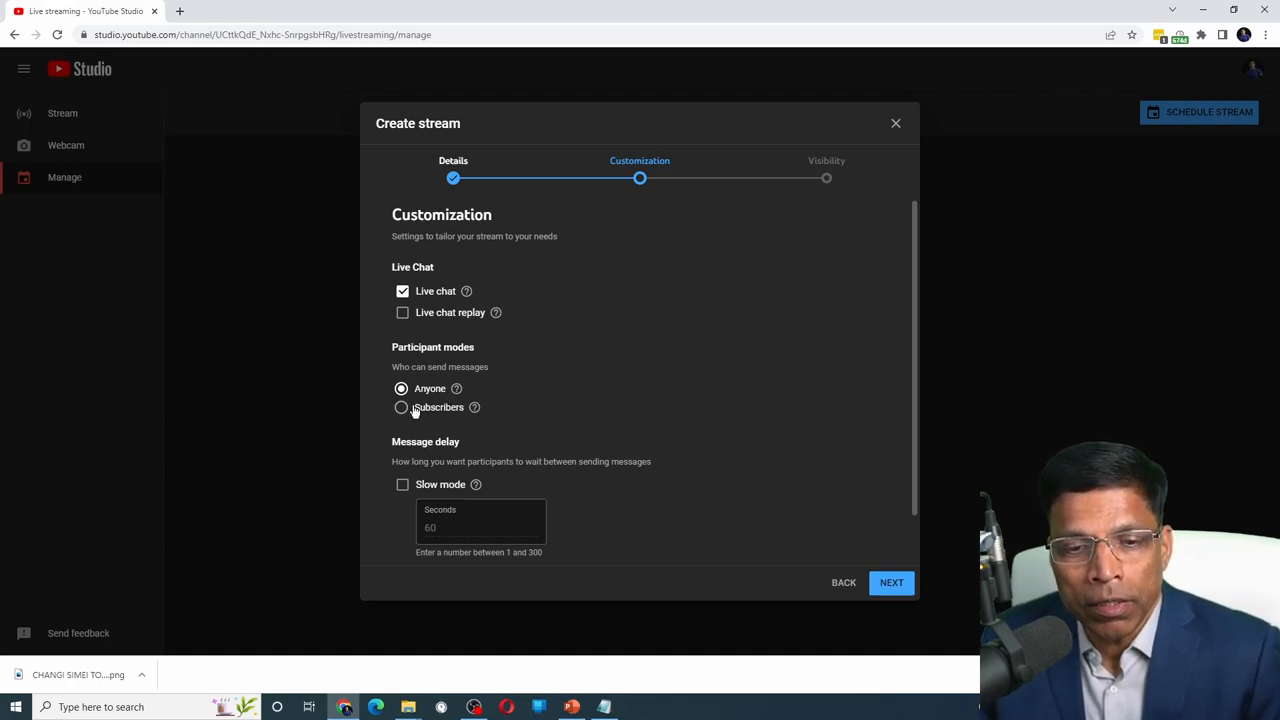
click(401, 407)
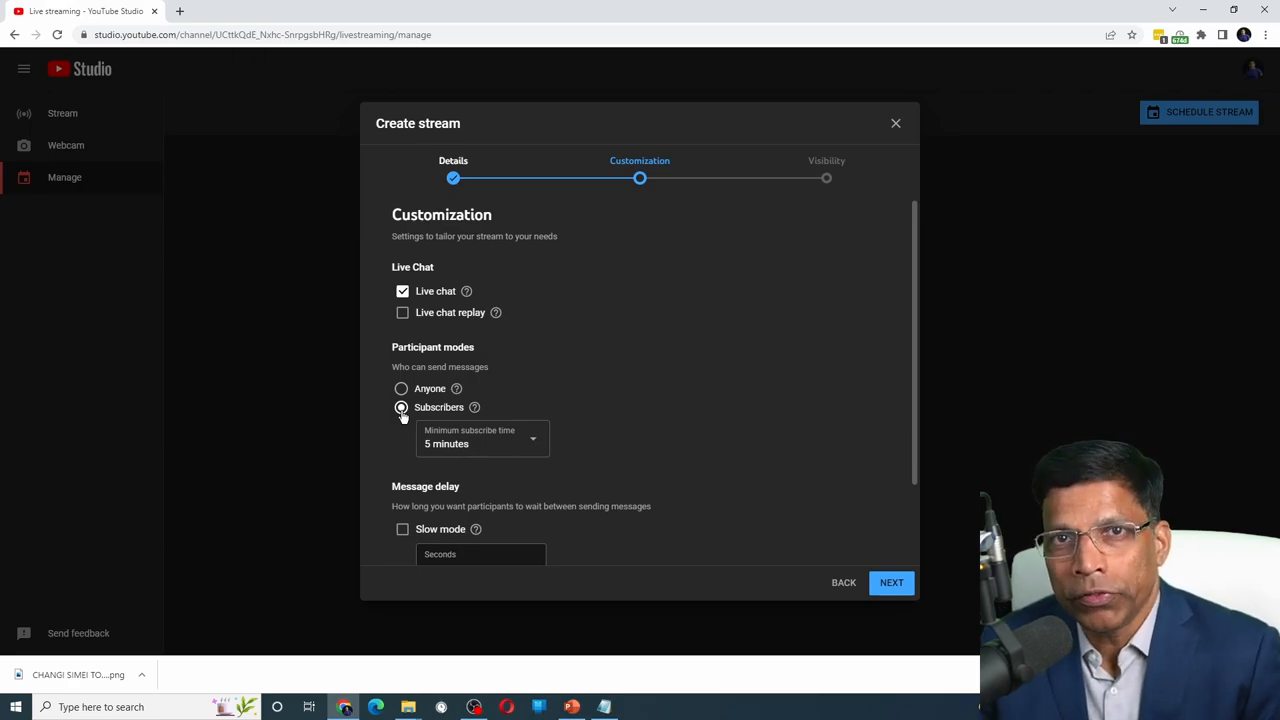
scroll(640, 450, down, 3)
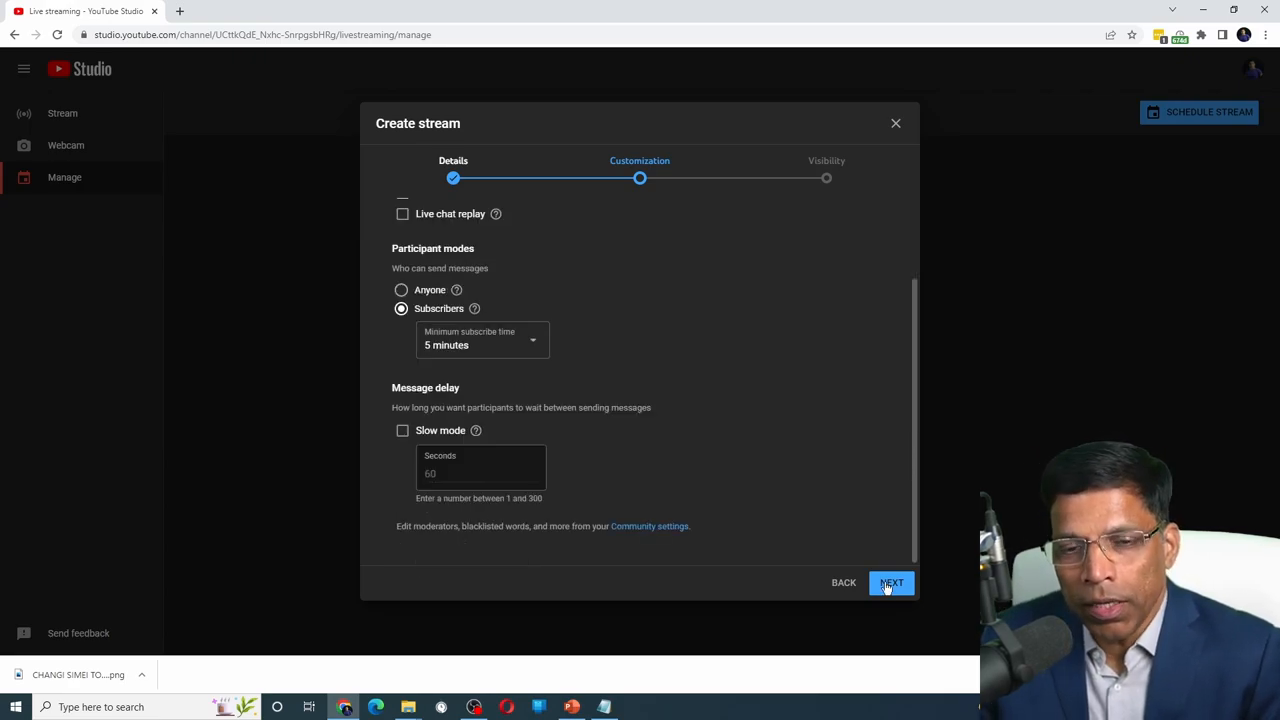
Step: In the Visibility step, keep the stream's privacy set to Public
click(889, 586)
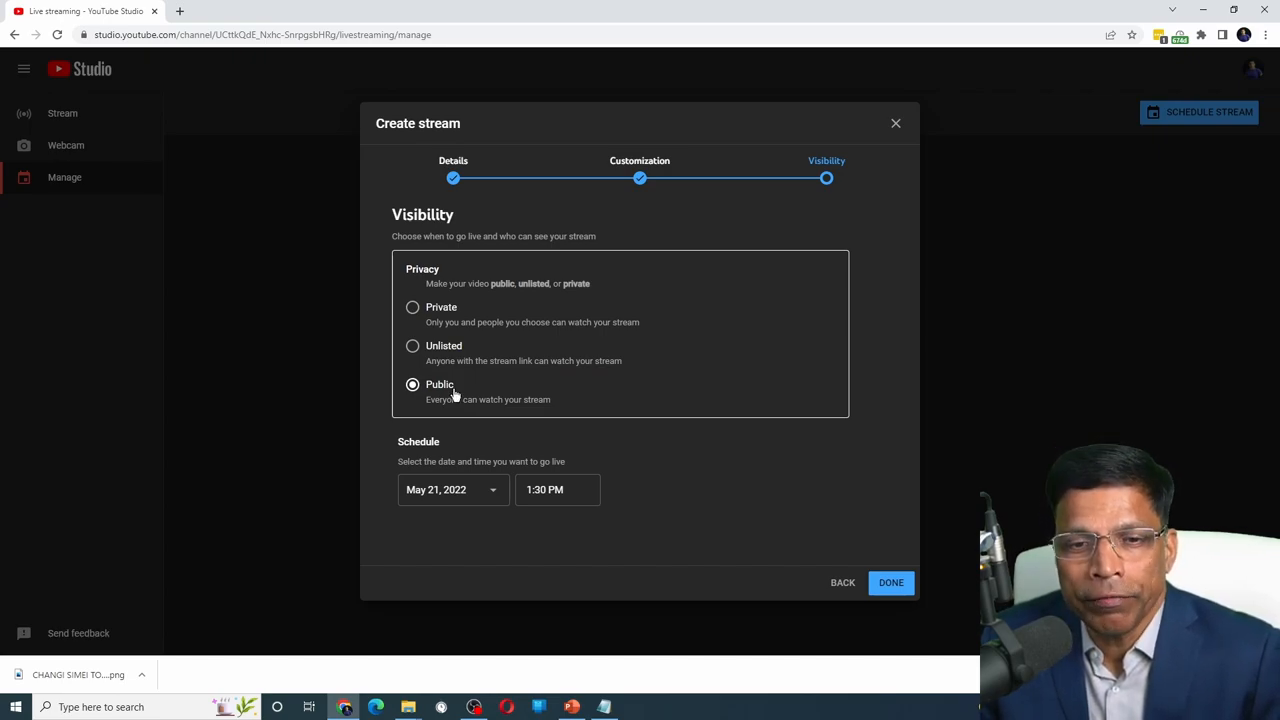
click(413, 308)
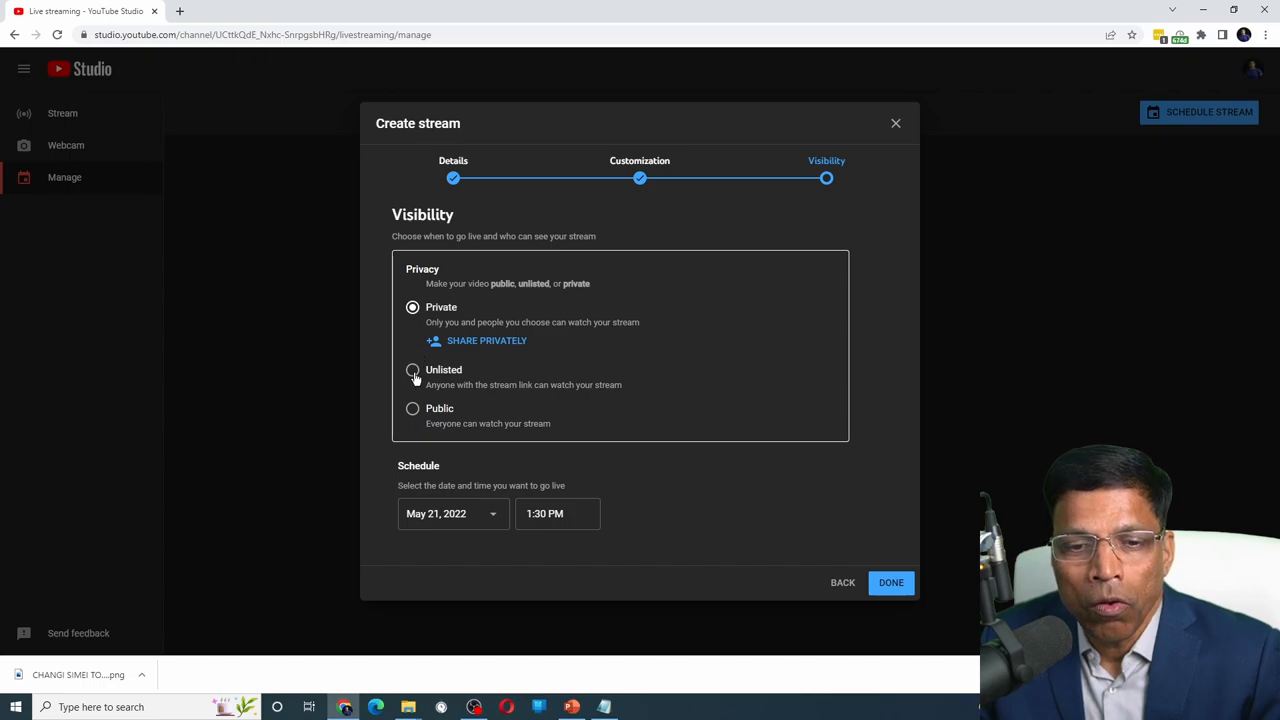
click(413, 371)
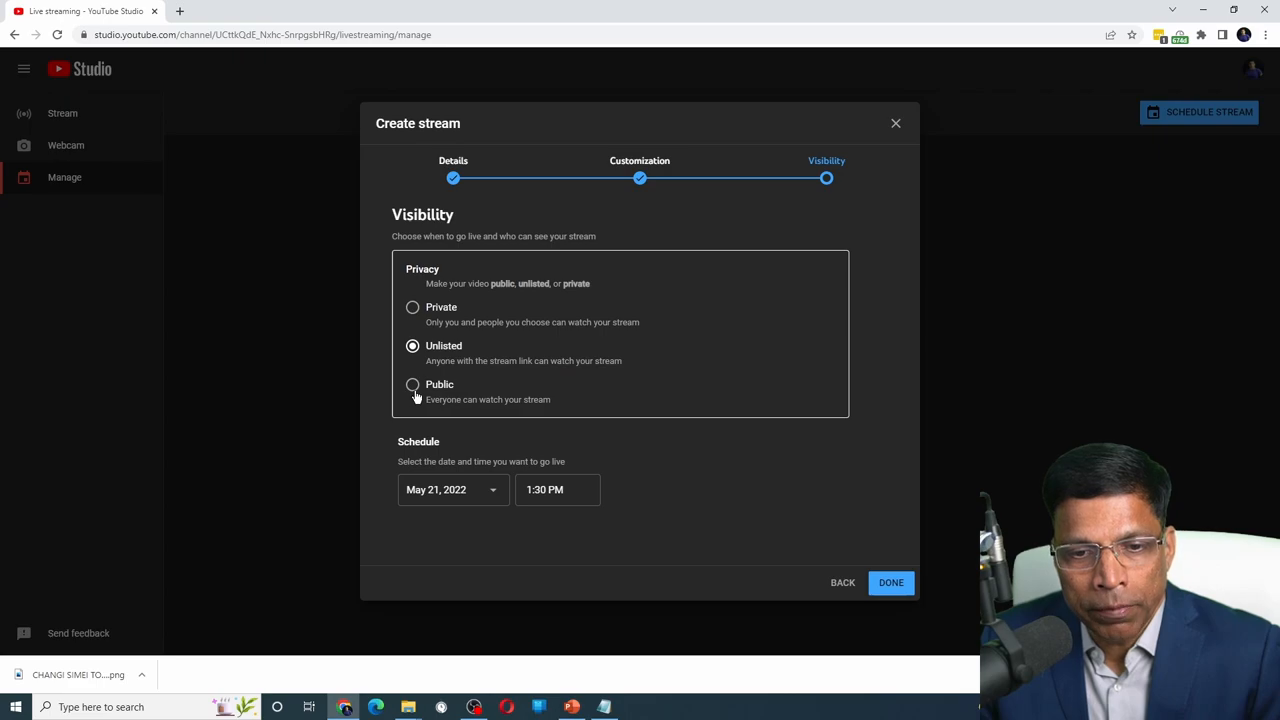
click(413, 384)
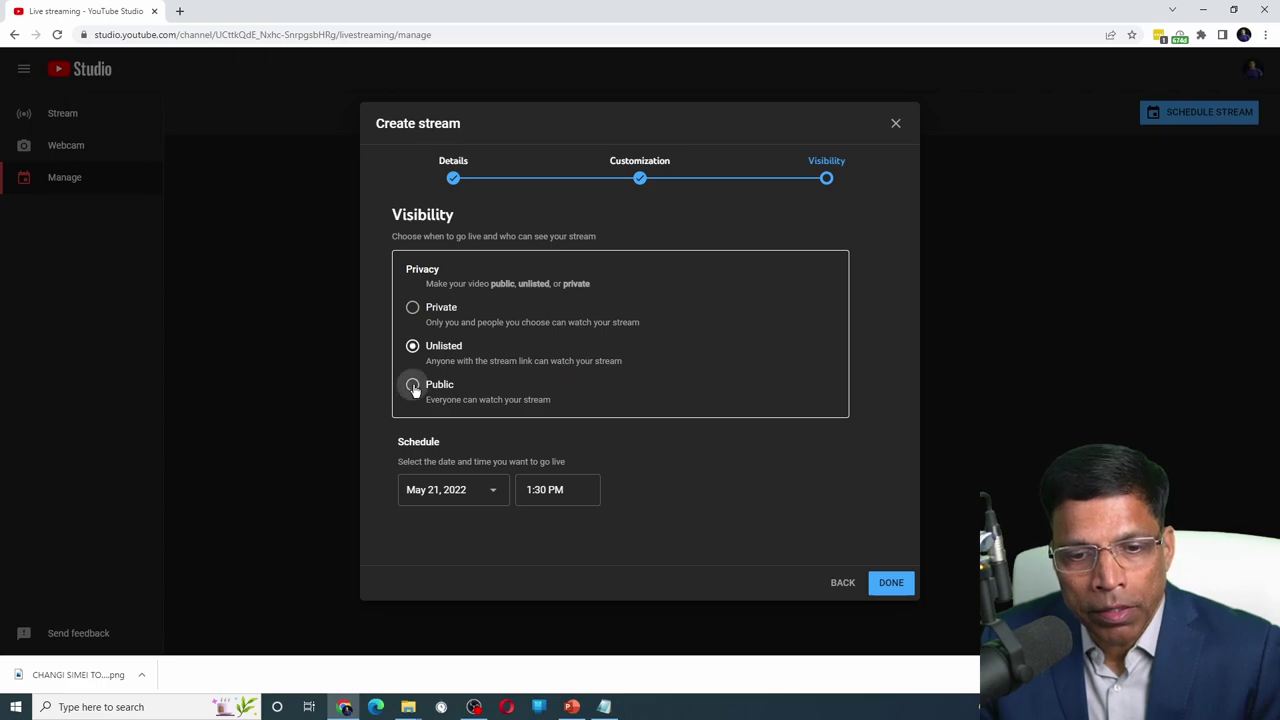
Step: Schedule the stream to go live on May 22, 2022 at 2:00 PM
click(496, 493)
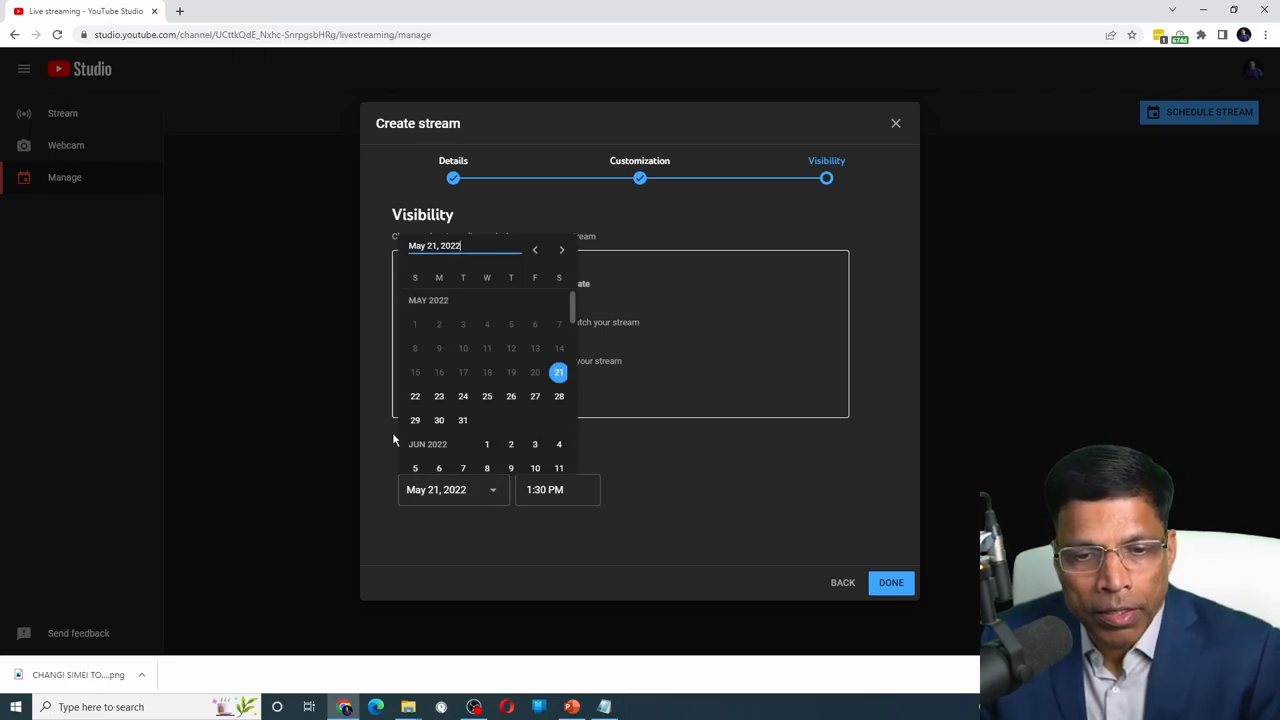
click(415, 397)
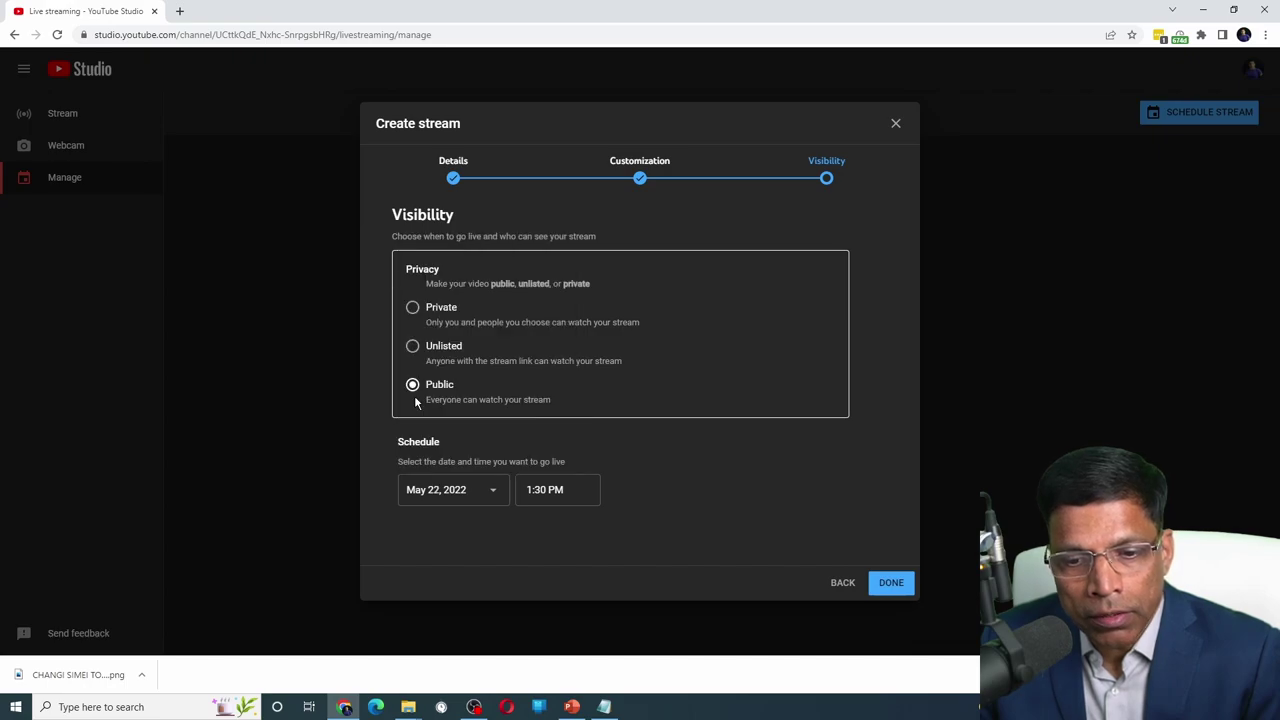
click(582, 492)
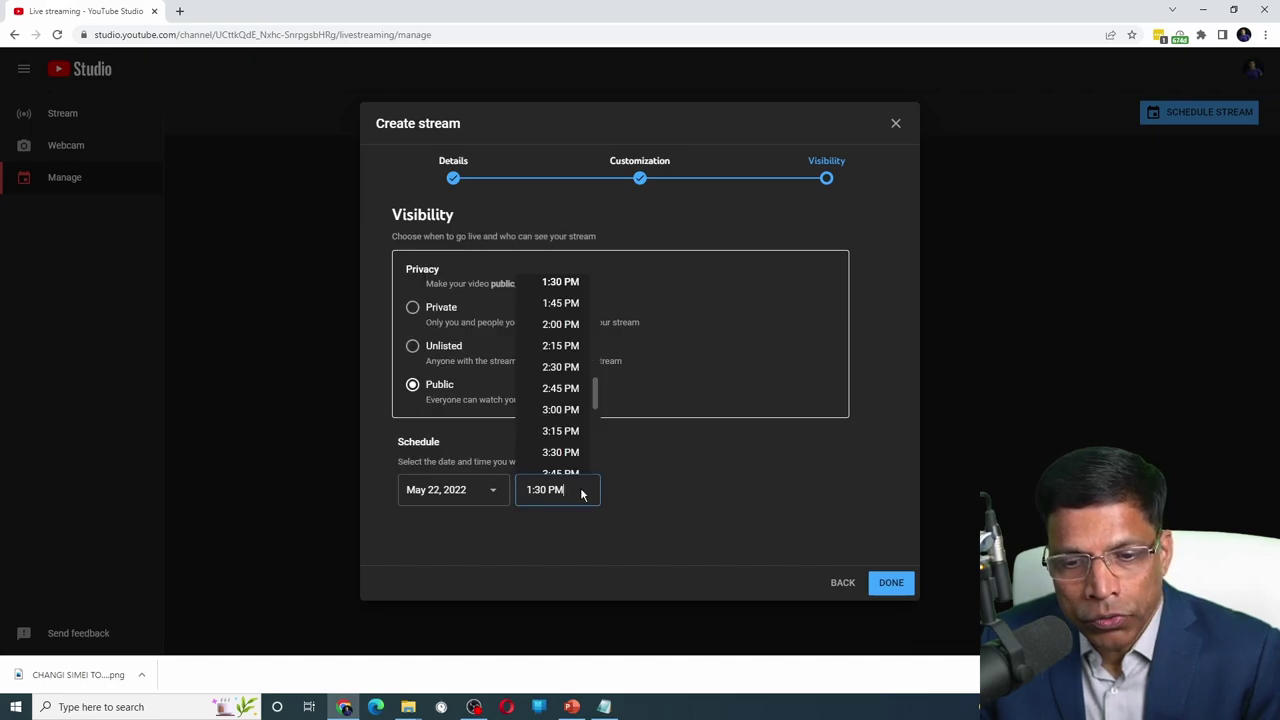
click(560, 324)
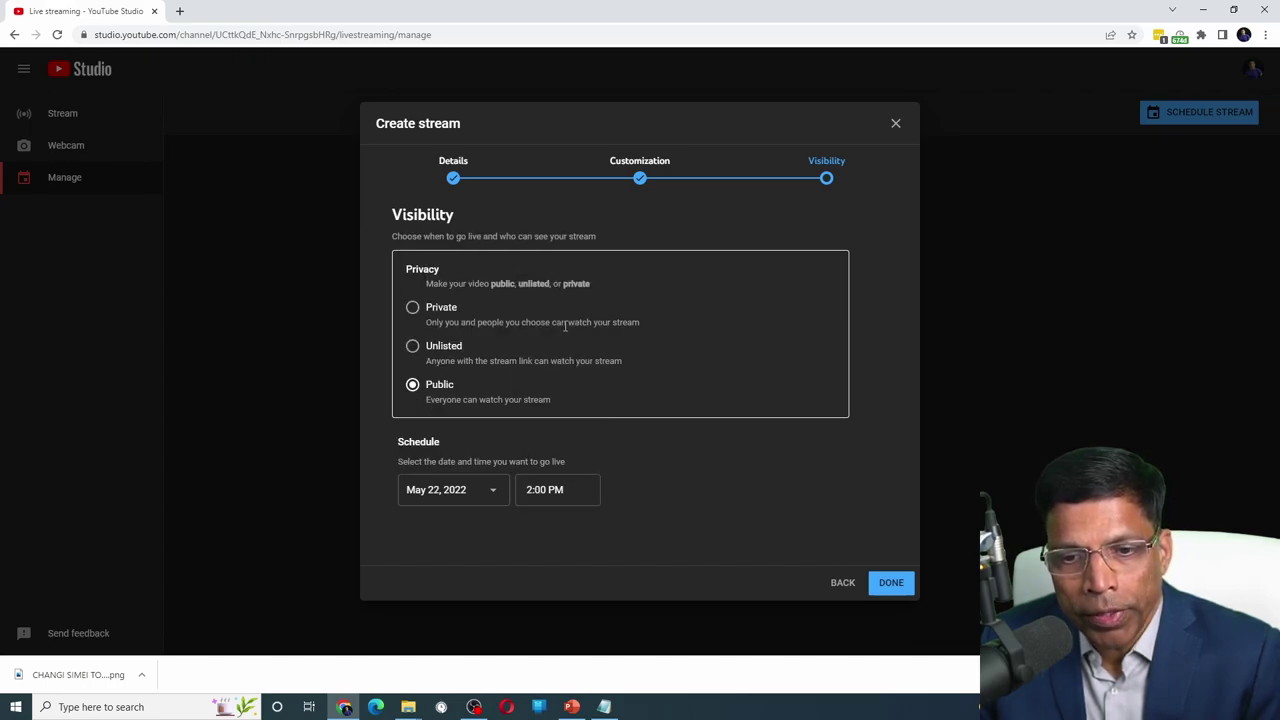
Step: Finish creating the stream and enable Auto-start and Auto-stop, confirming each
click(890, 583)
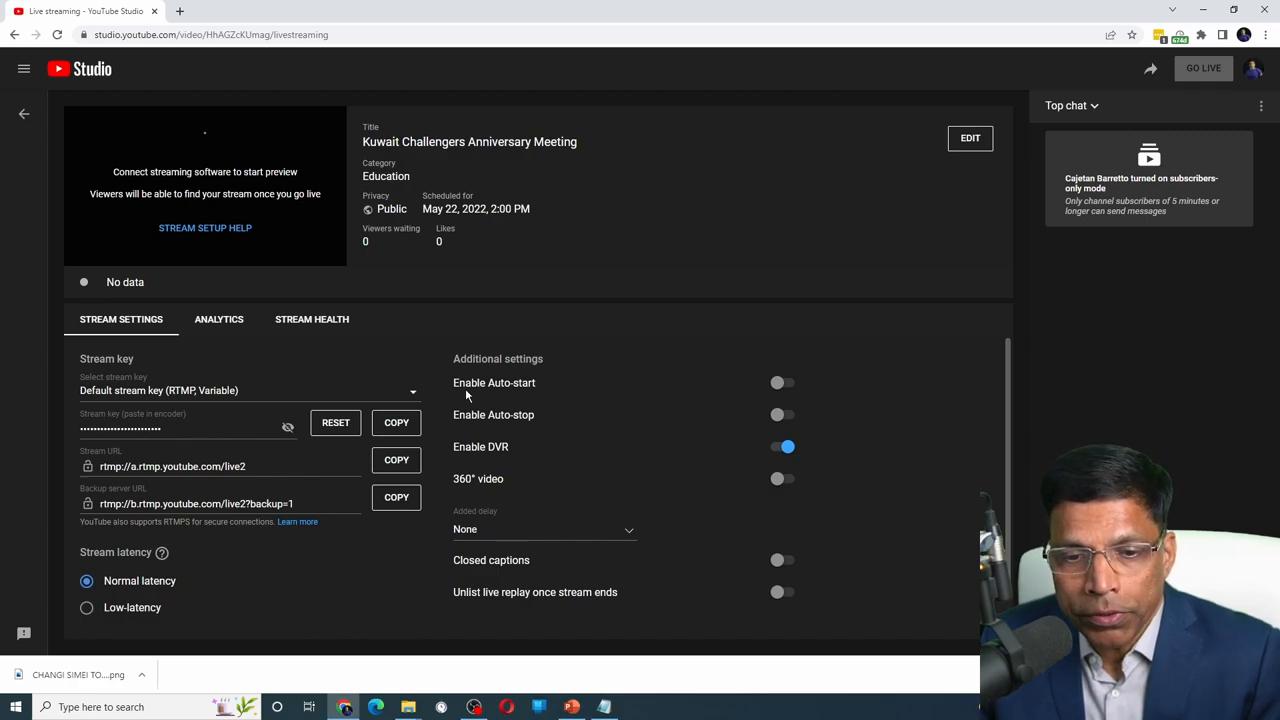
click(780, 383)
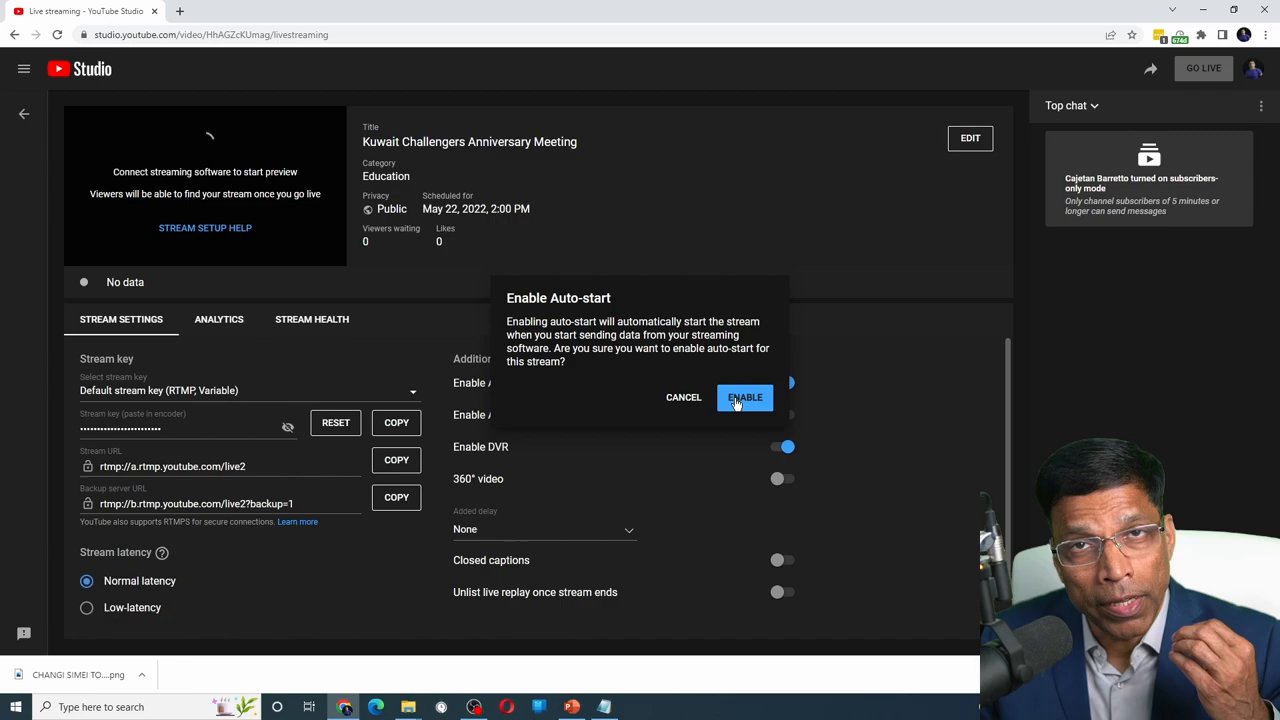
click(744, 397)
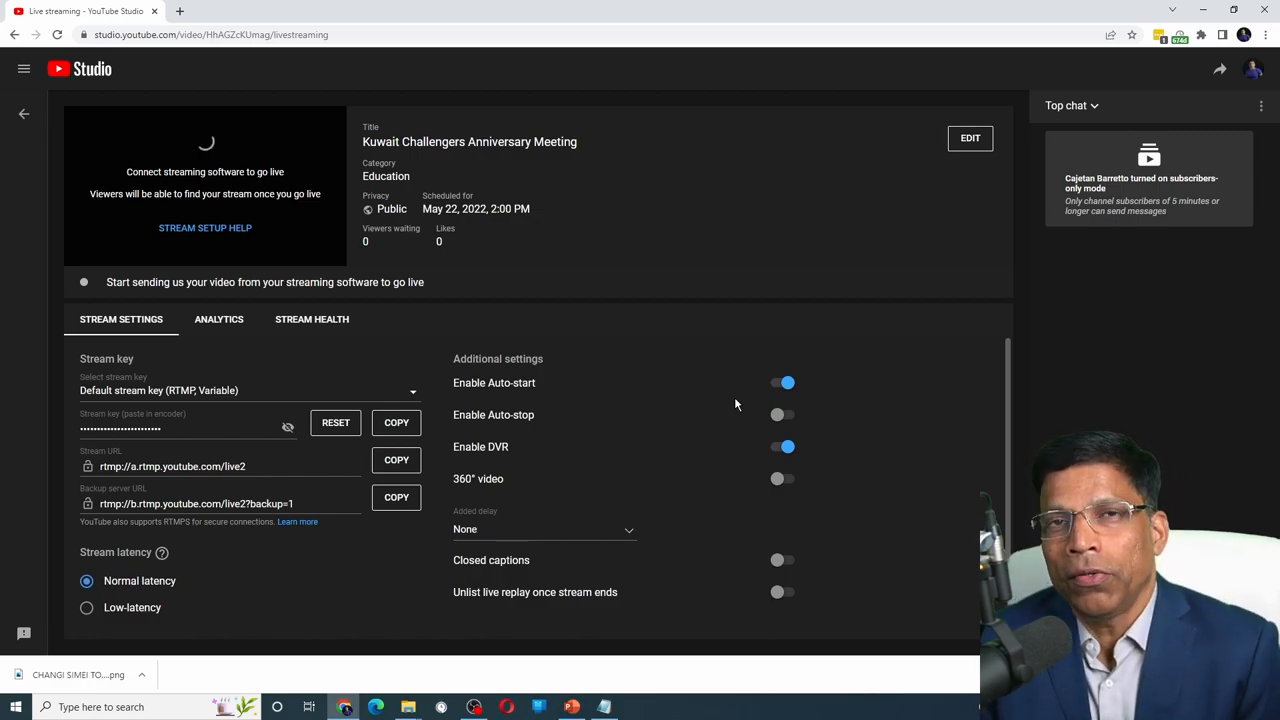
click(790, 422)
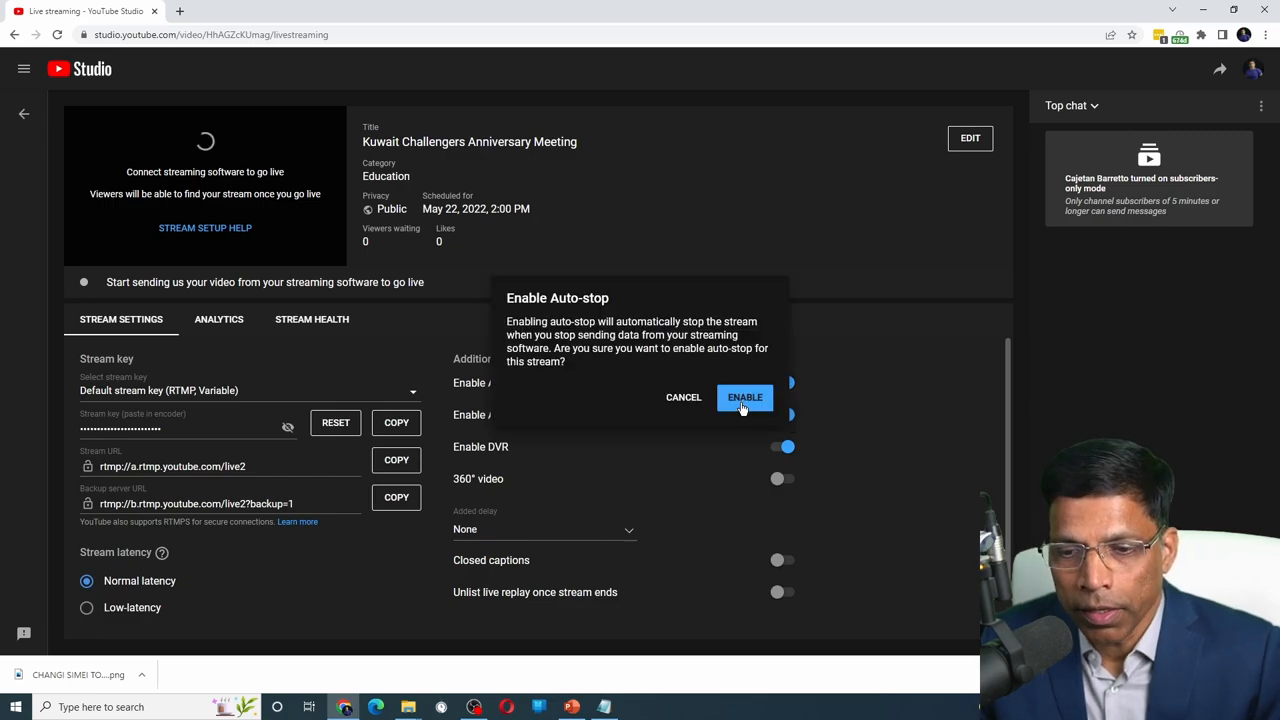
click(745, 405)
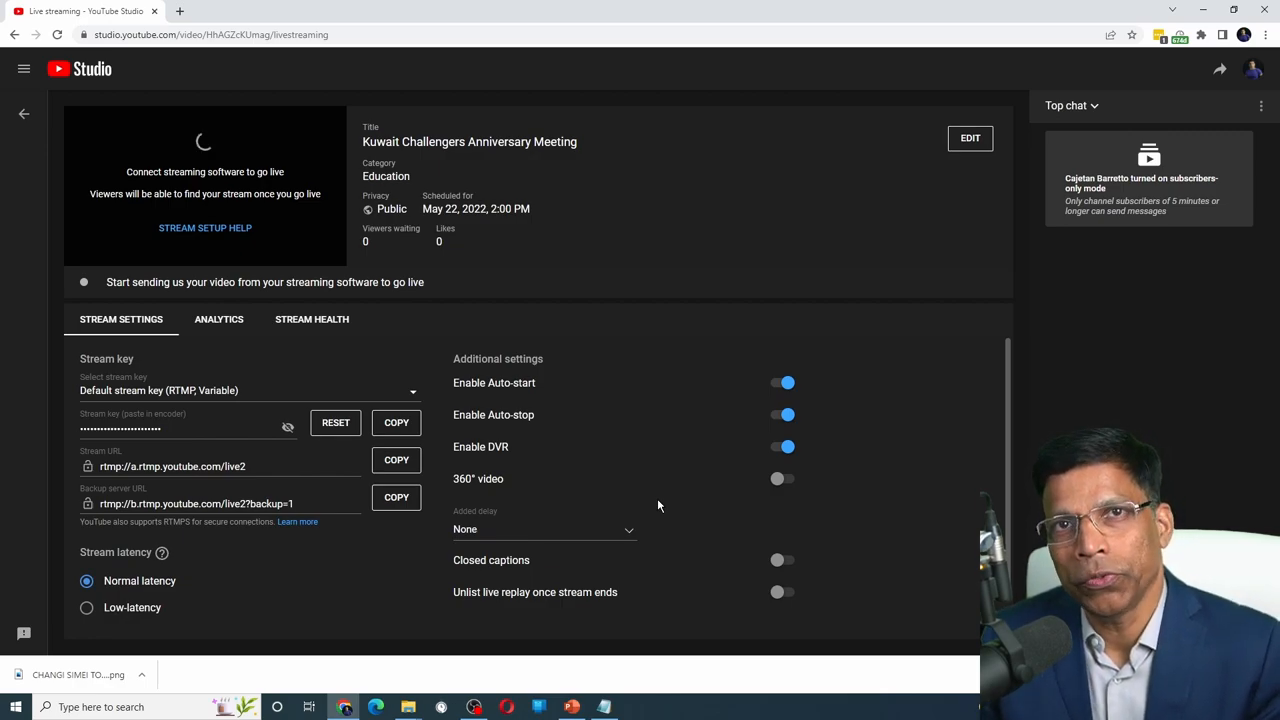
Step: Launch Notepad and paste the revealed stream key into a new note
click(165, 707)
text(notepa)
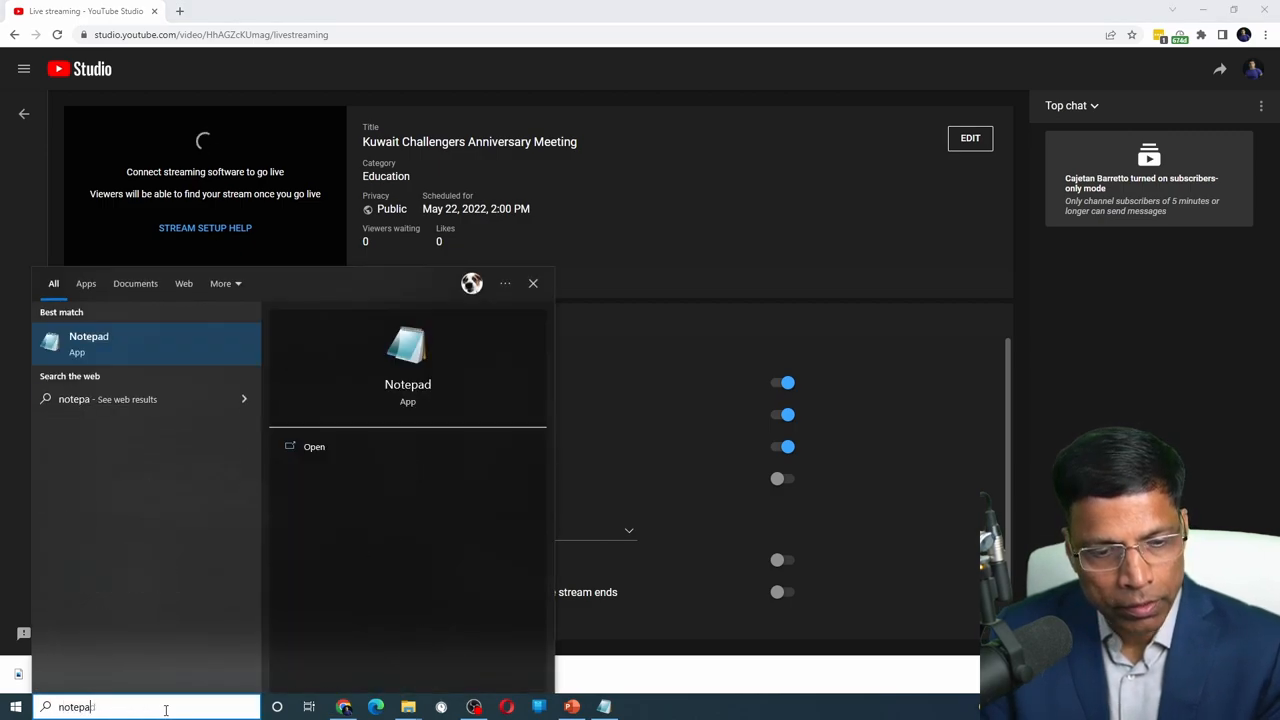
text(d)
key(Return)
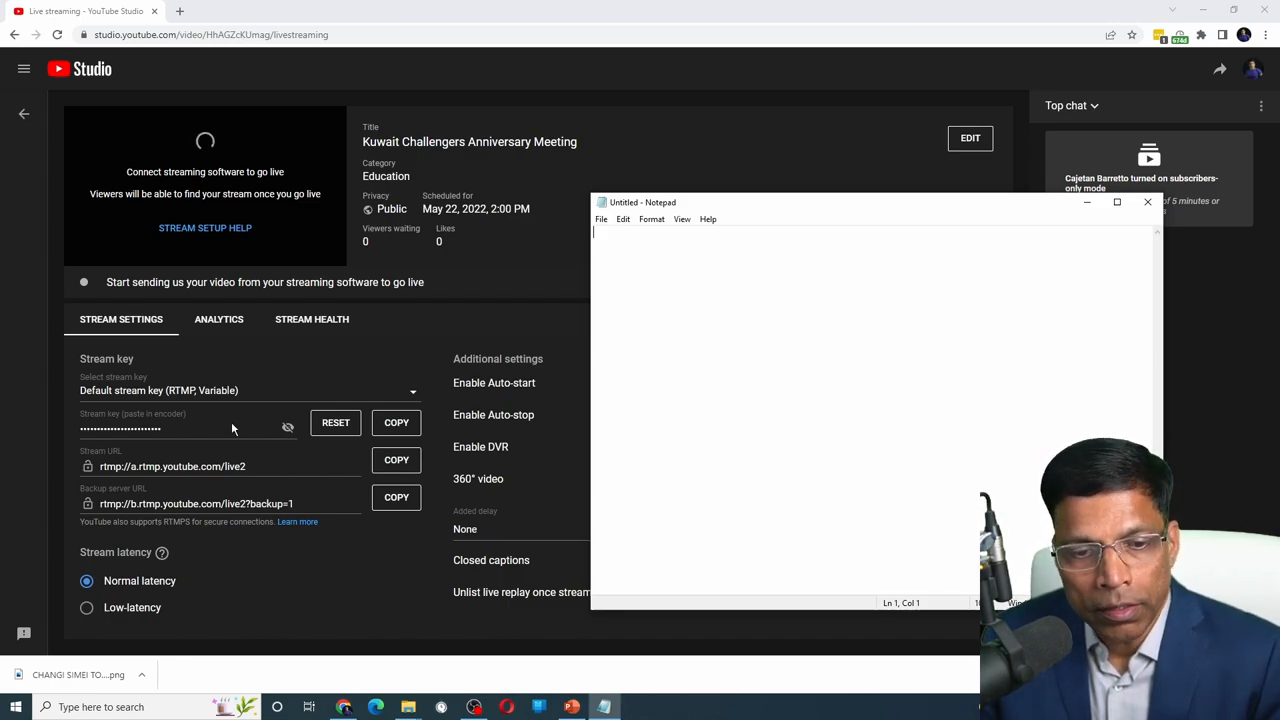
click(288, 429)
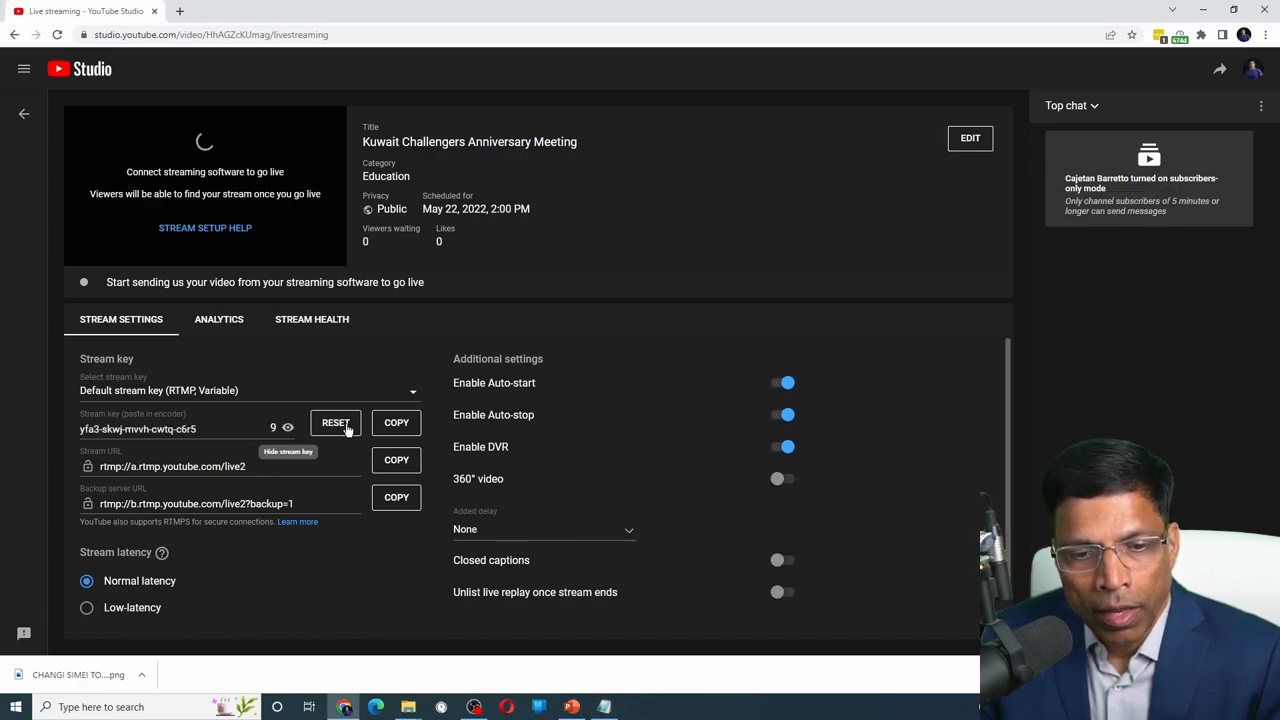
click(397, 424)
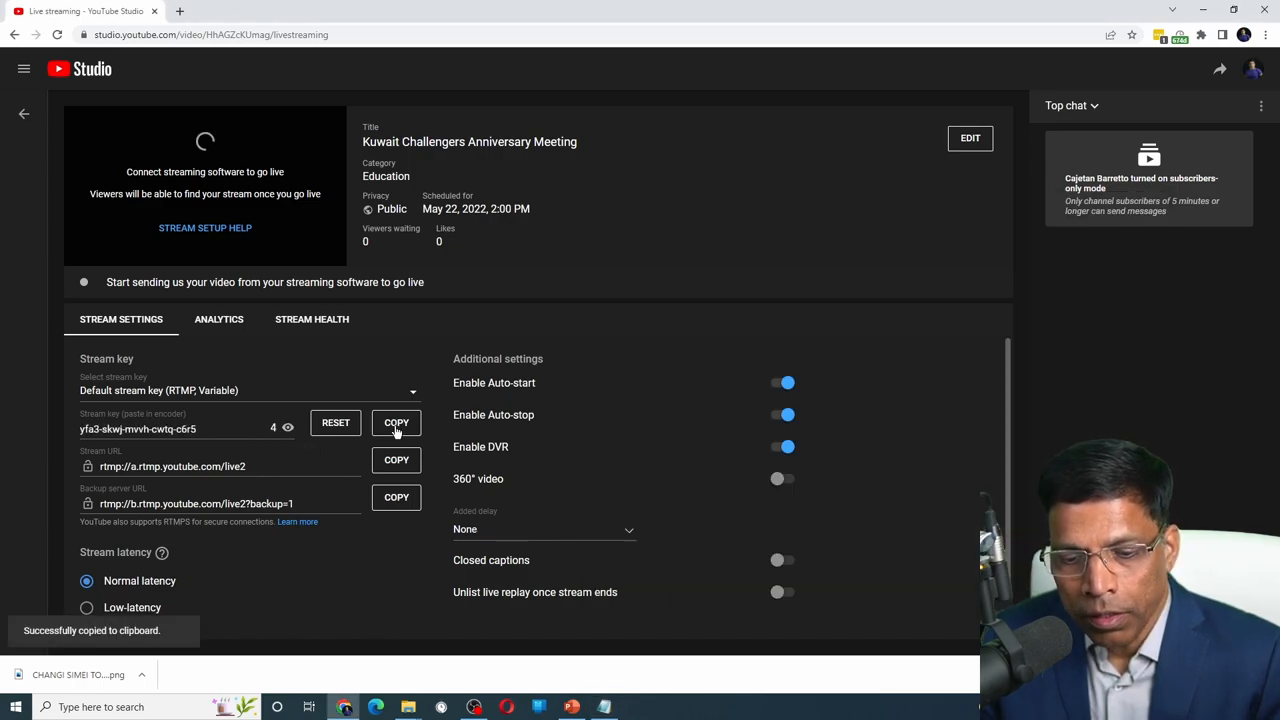
click(604, 707)
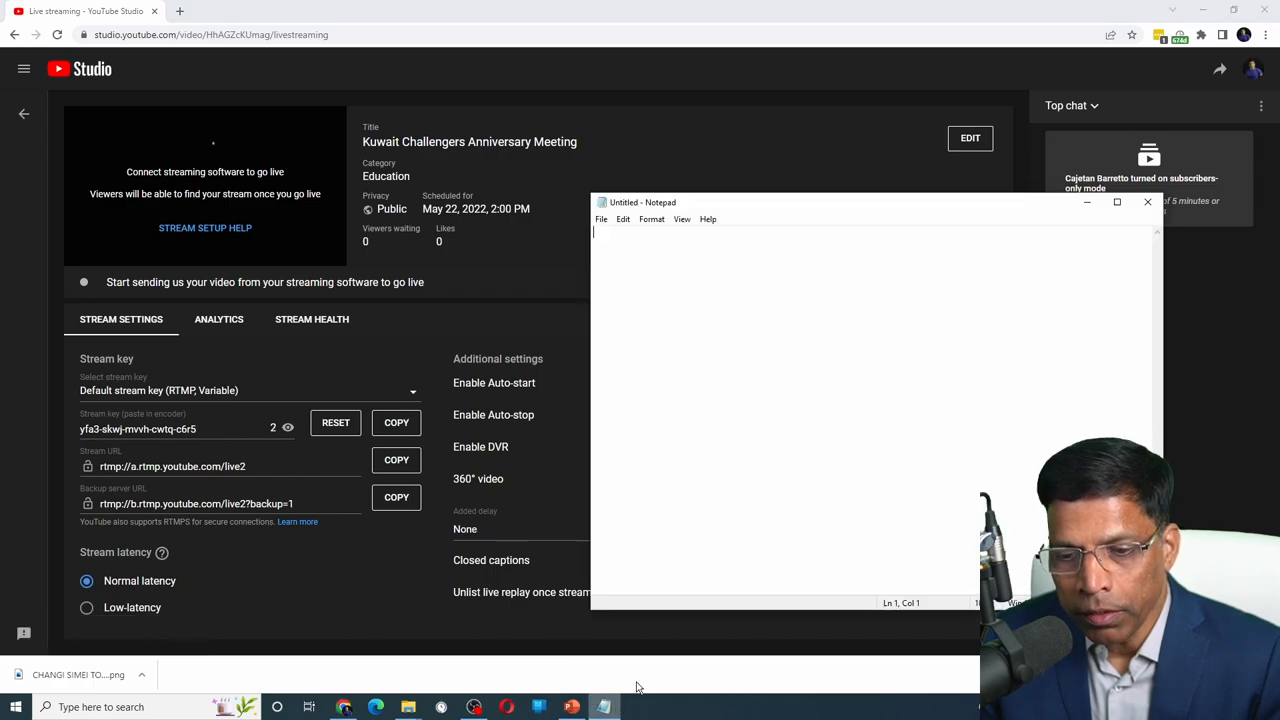
key(Return)
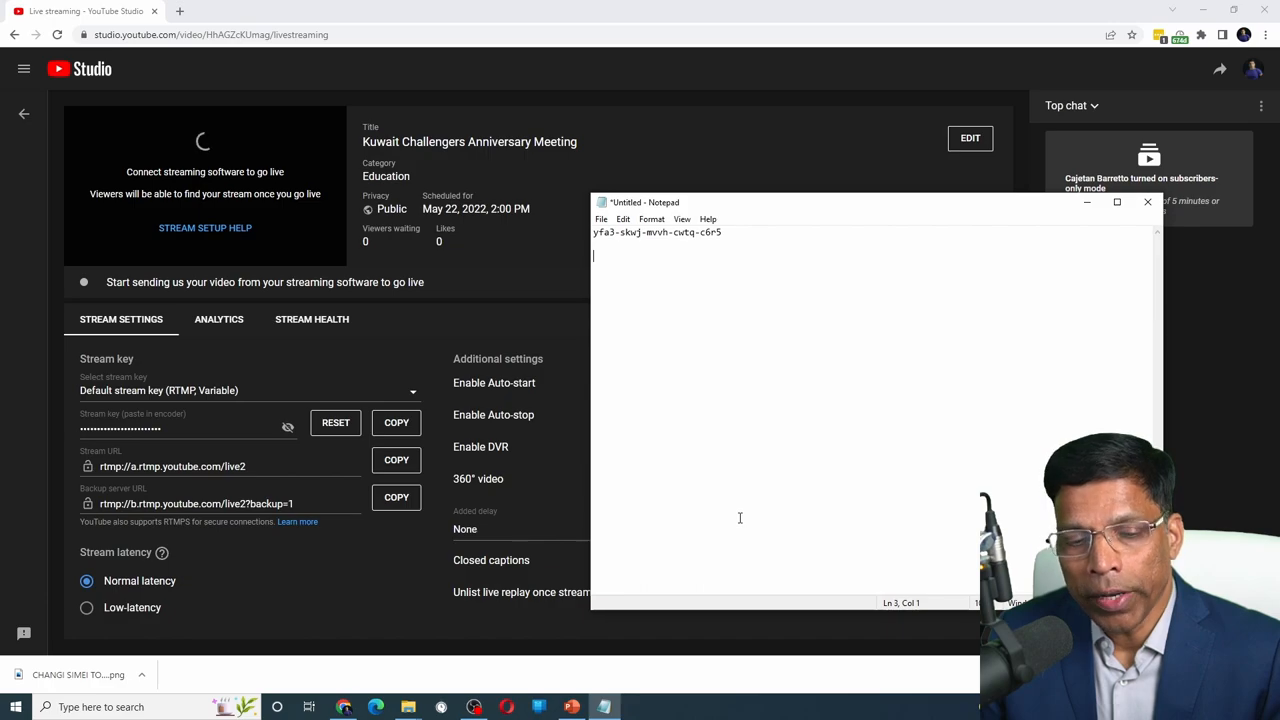
Step: Copy the stream URL and paste it on the next line of the note
click(396, 460)
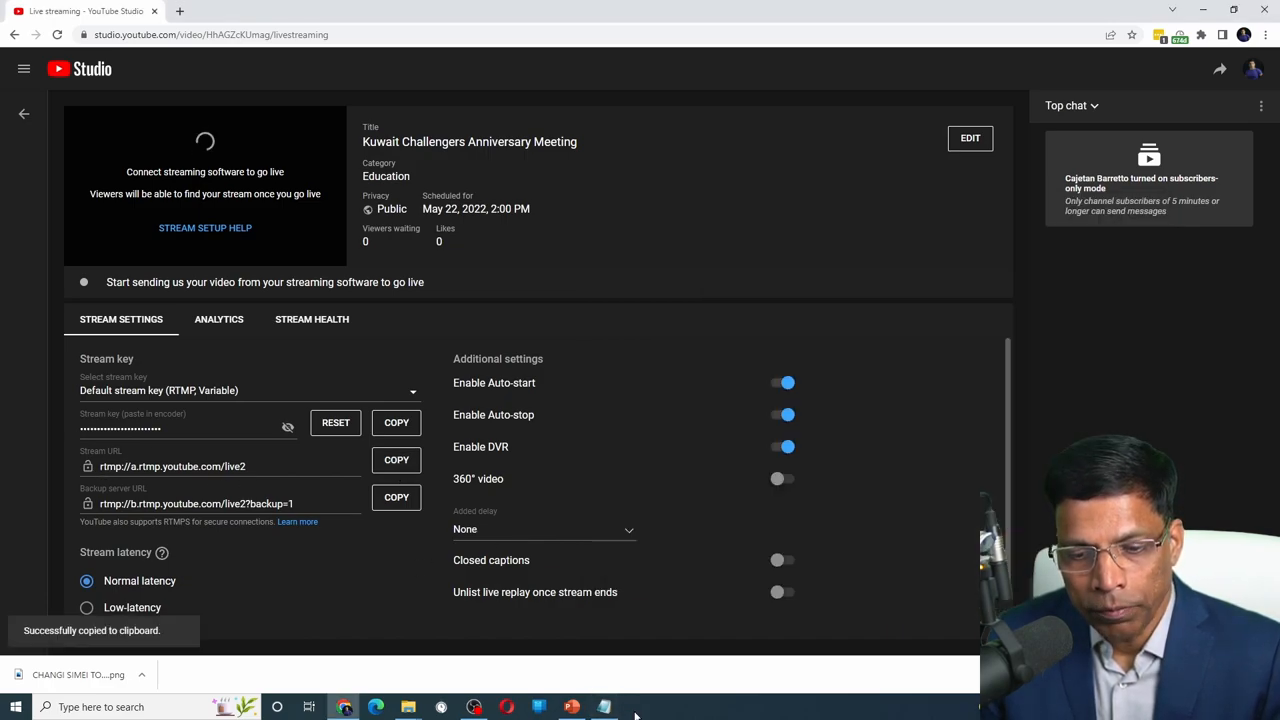
click(604, 707)
key(ctrl+v)
key(Return)
key(Return)
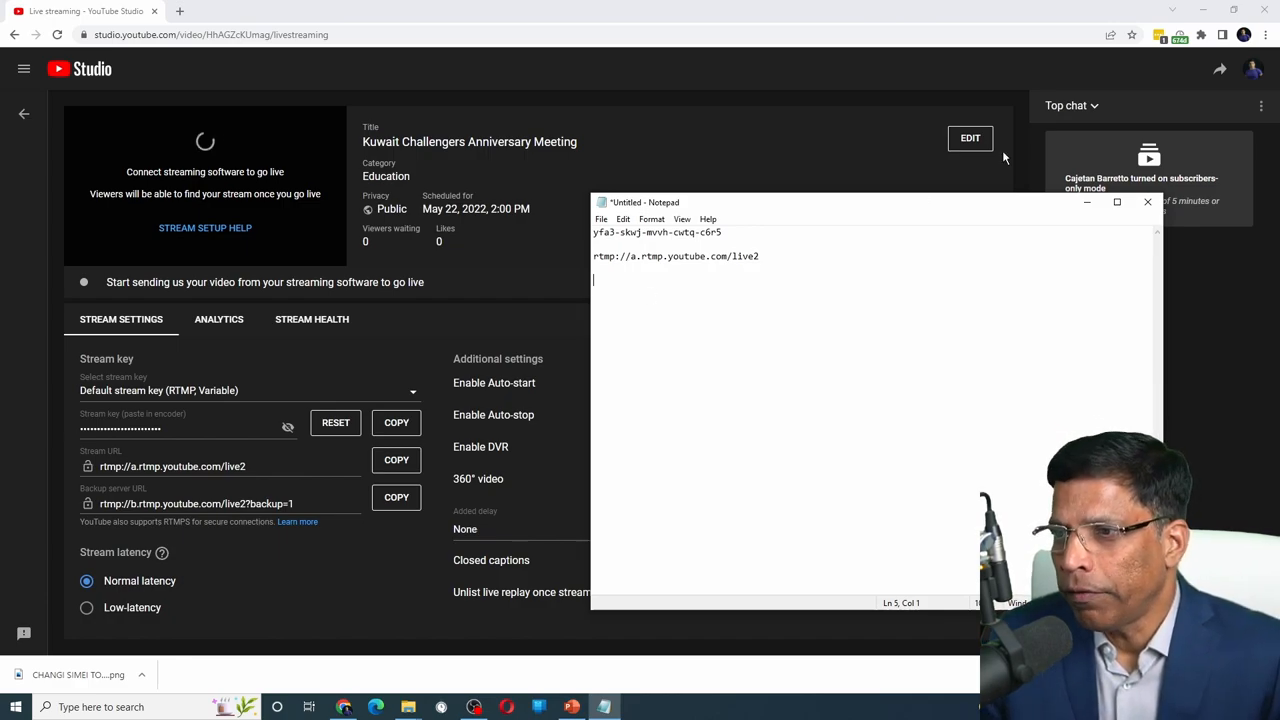
Step: Copy the stream's share video link and paste it into the note
click(1220, 72)
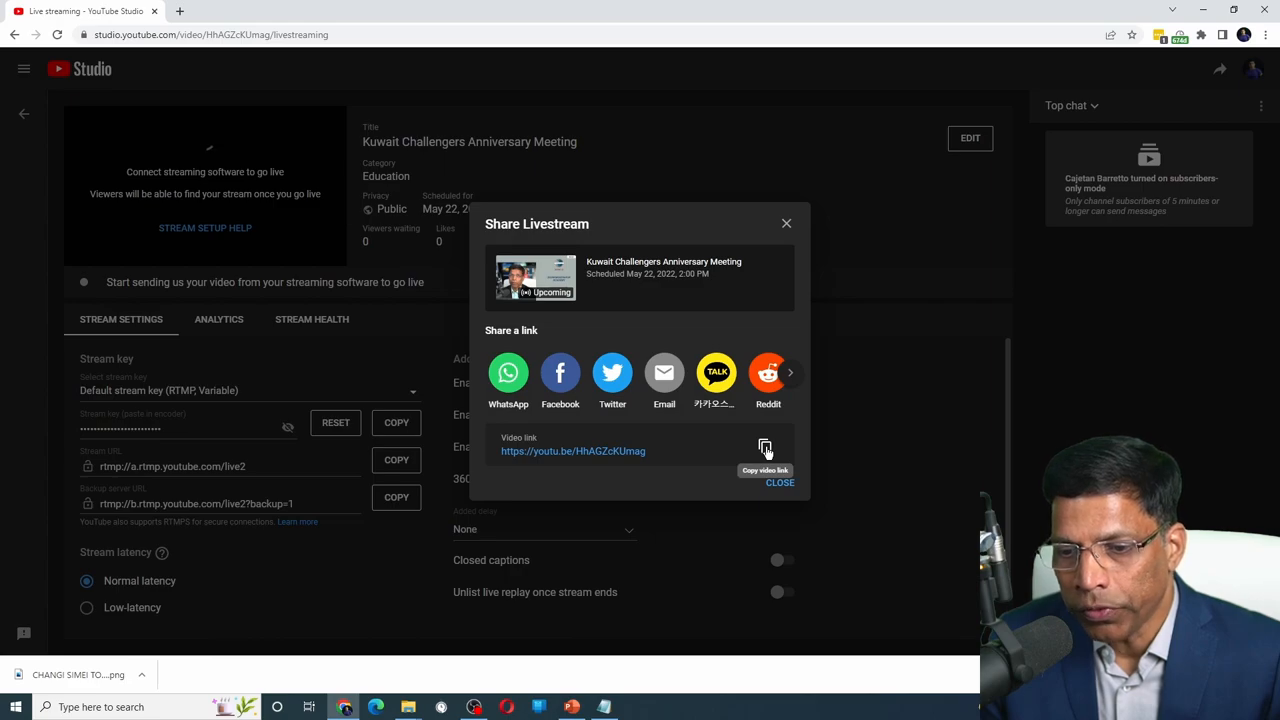
click(766, 448)
click(780, 482)
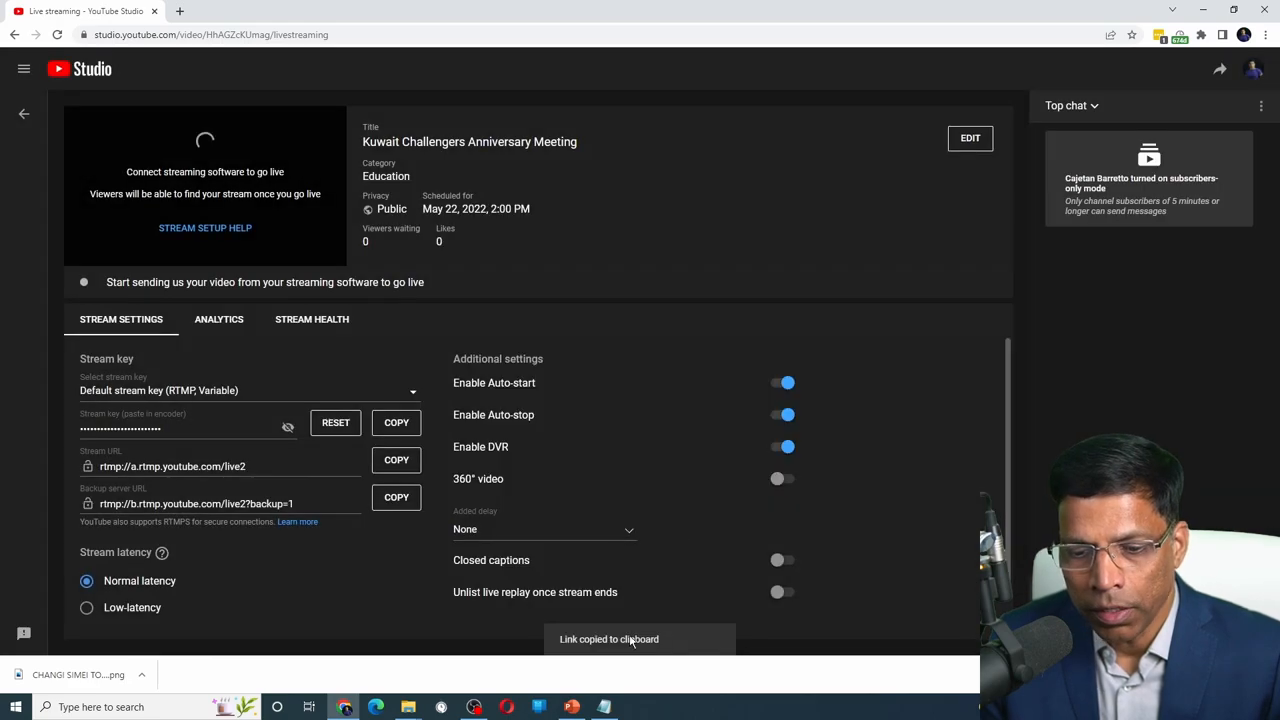
click(604, 708)
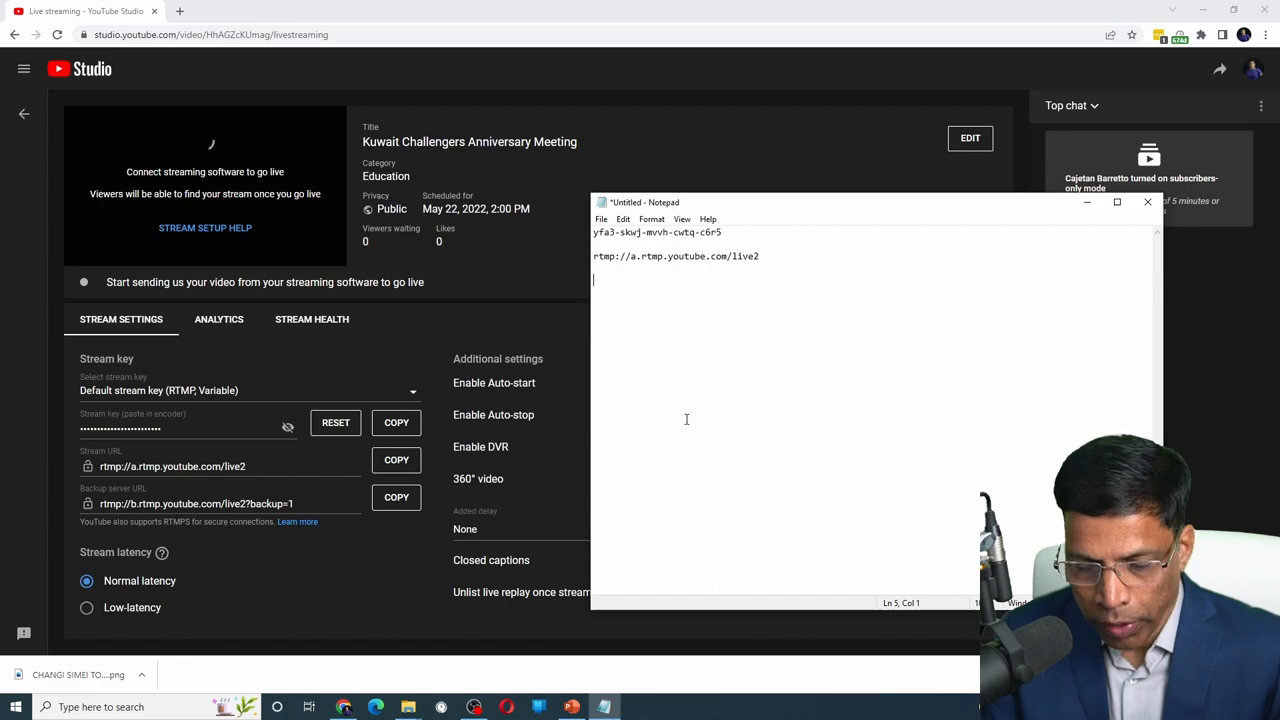
key(ctrl+v)
key(Return)
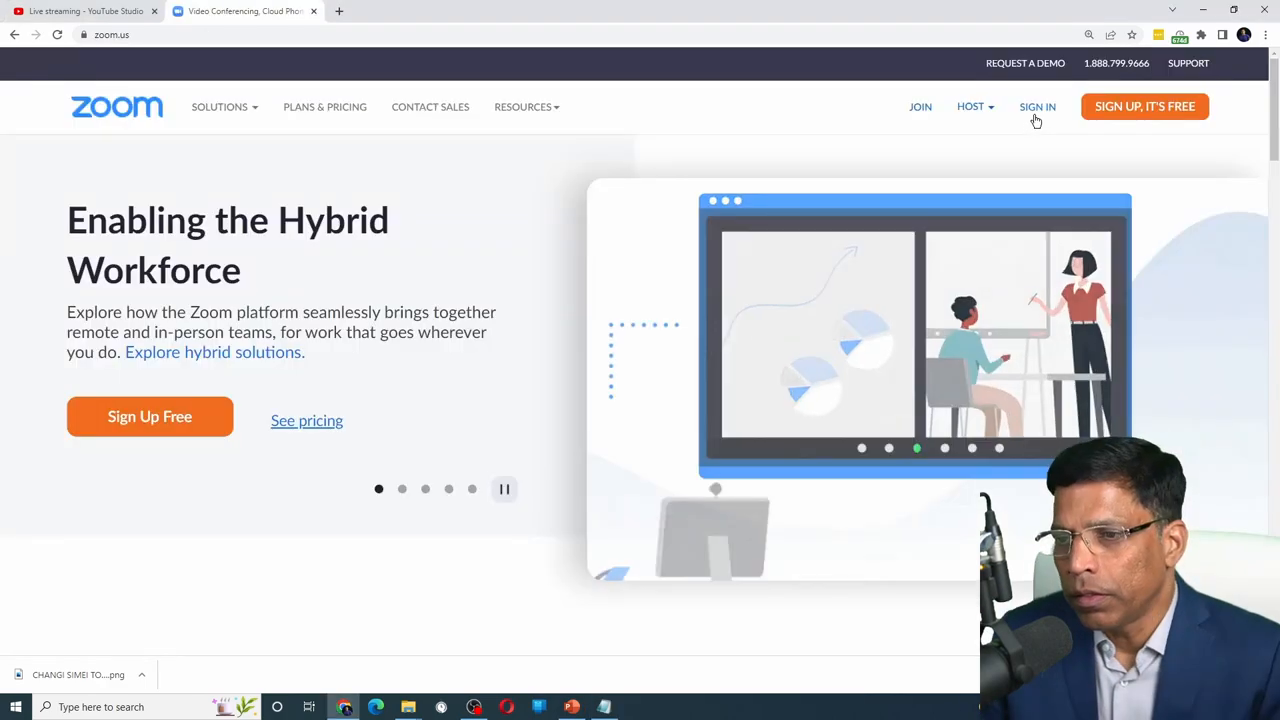
Step: Sign in to the Zoom web portal with the saved credentials
click(1038, 108)
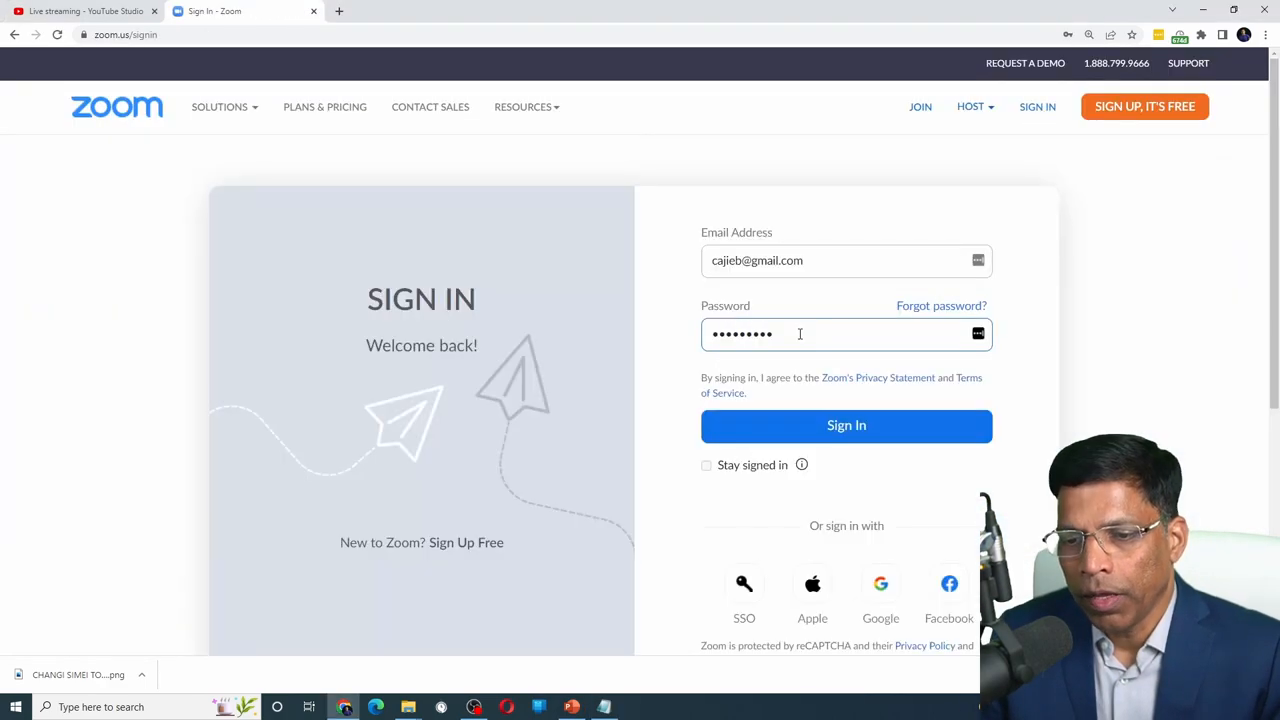
click(850, 429)
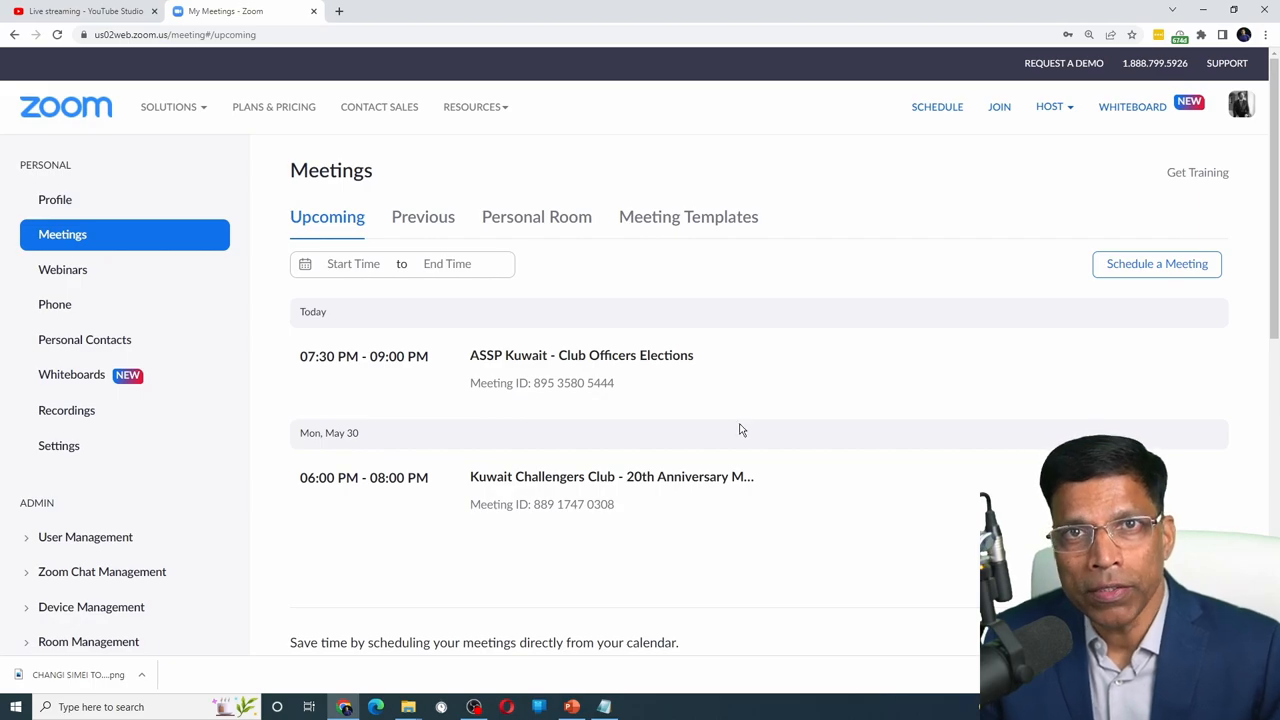
click(60, 447)
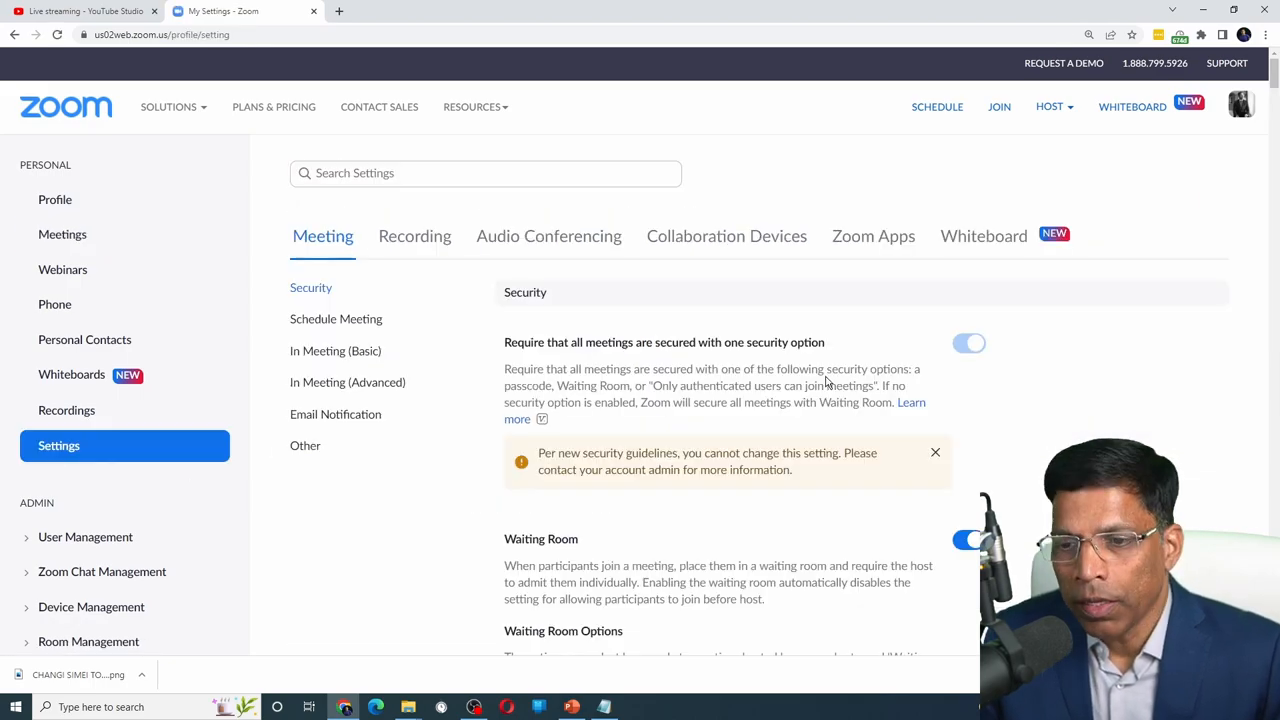
scroll(827, 373, down, 5)
scroll(827, 373, down, 5)
scroll(827, 373, down, 5)
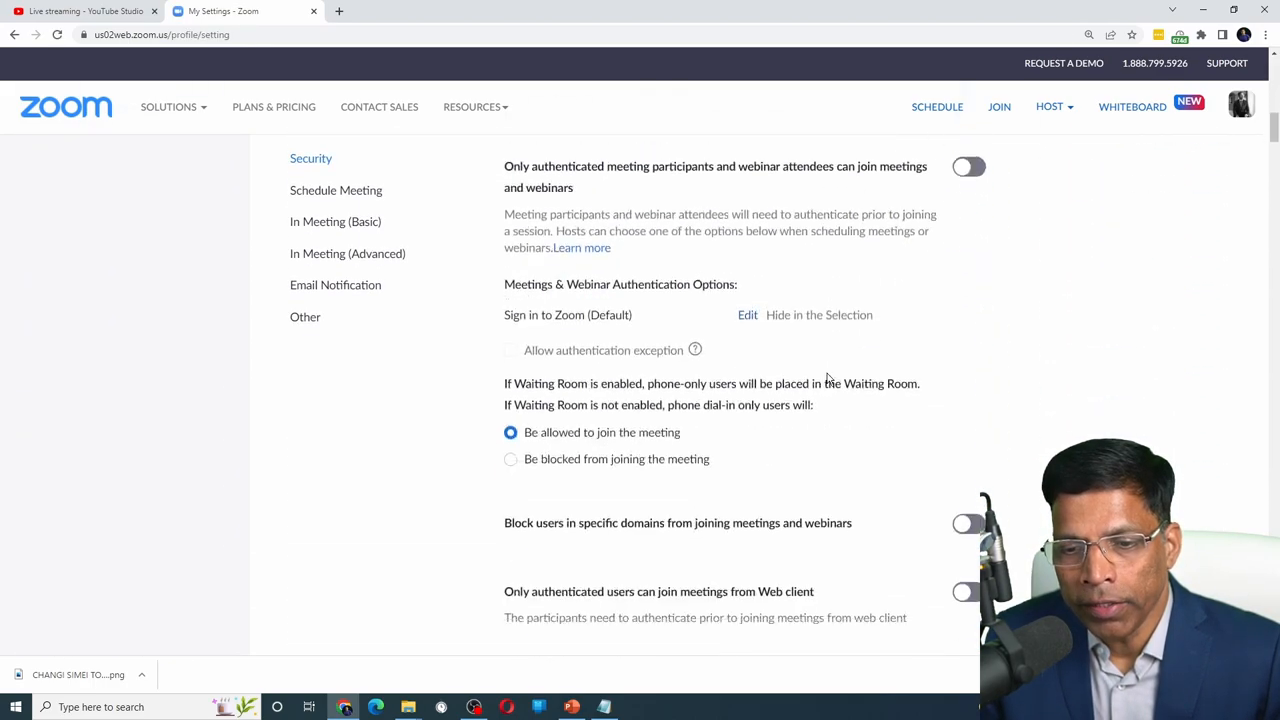
scroll(827, 373, down, 3)
scroll(827, 378, down, 10)
scroll(827, 378, down, 10)
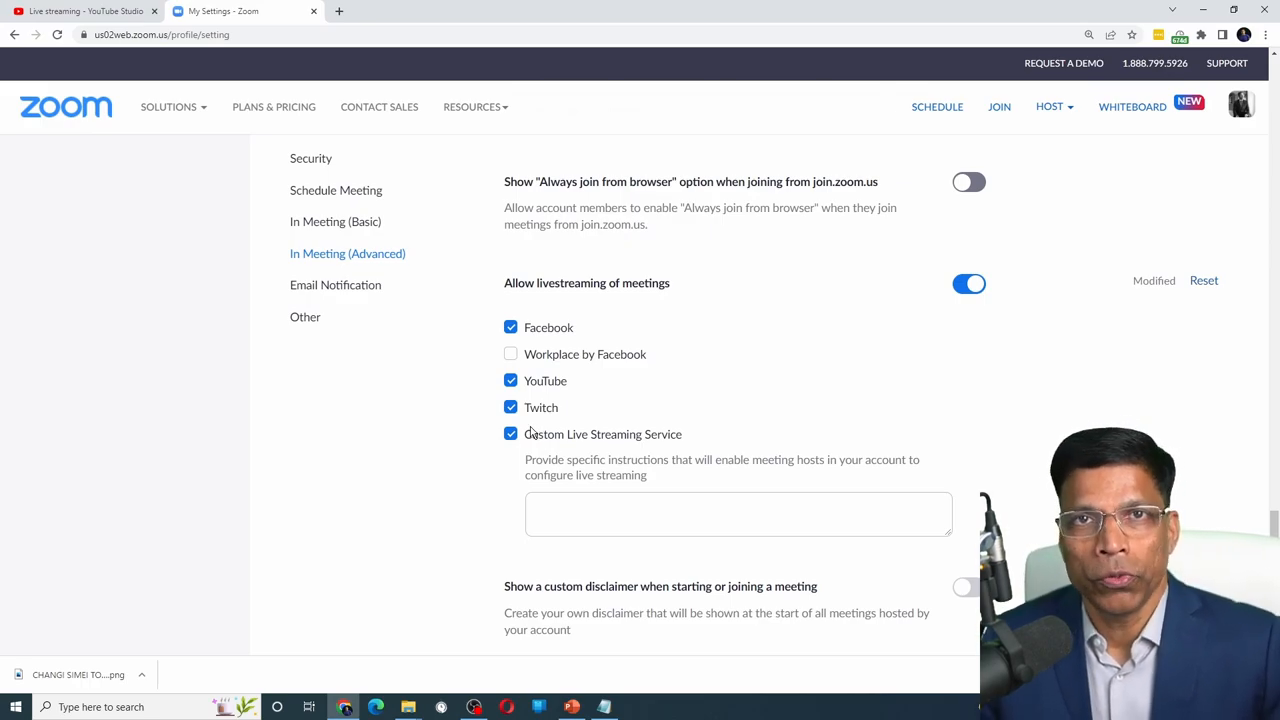
scroll(532, 430, up, 3)
Step: Schedule a Zoom meeting titled Kuwait Challengers Anniversary Meeting on May 22 and save it
click(937, 107)
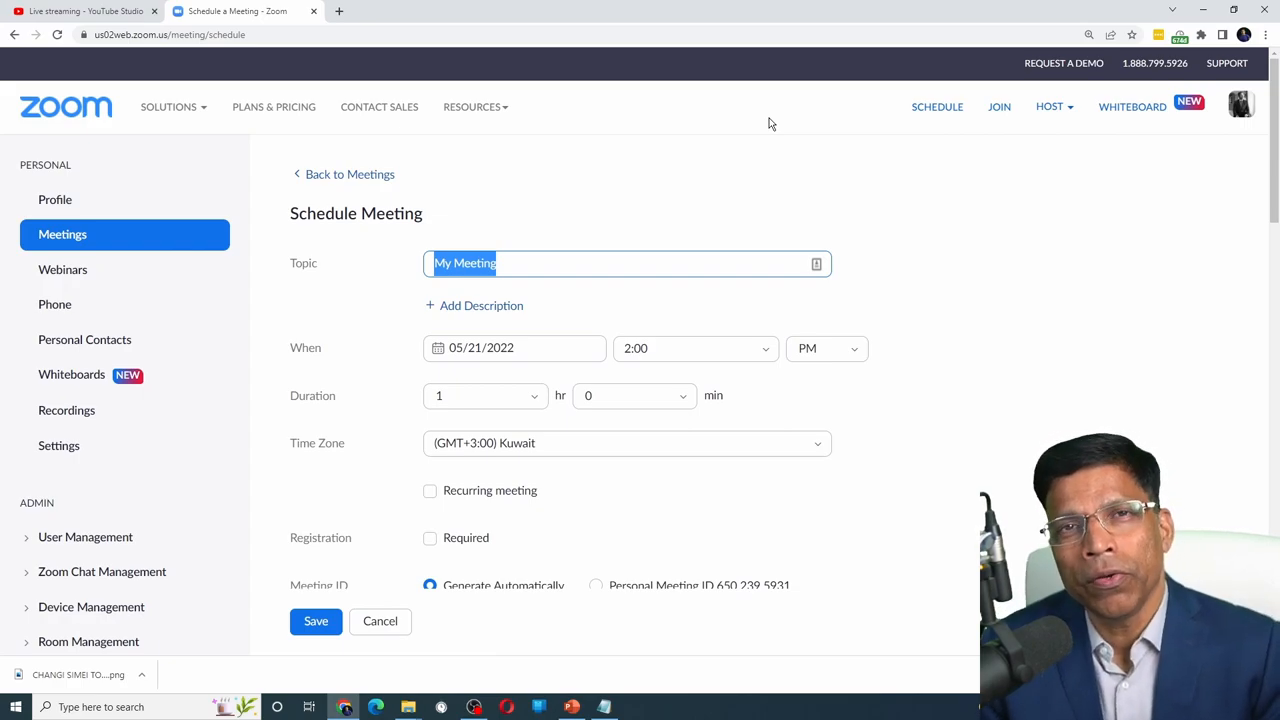
key(ctrl+v)
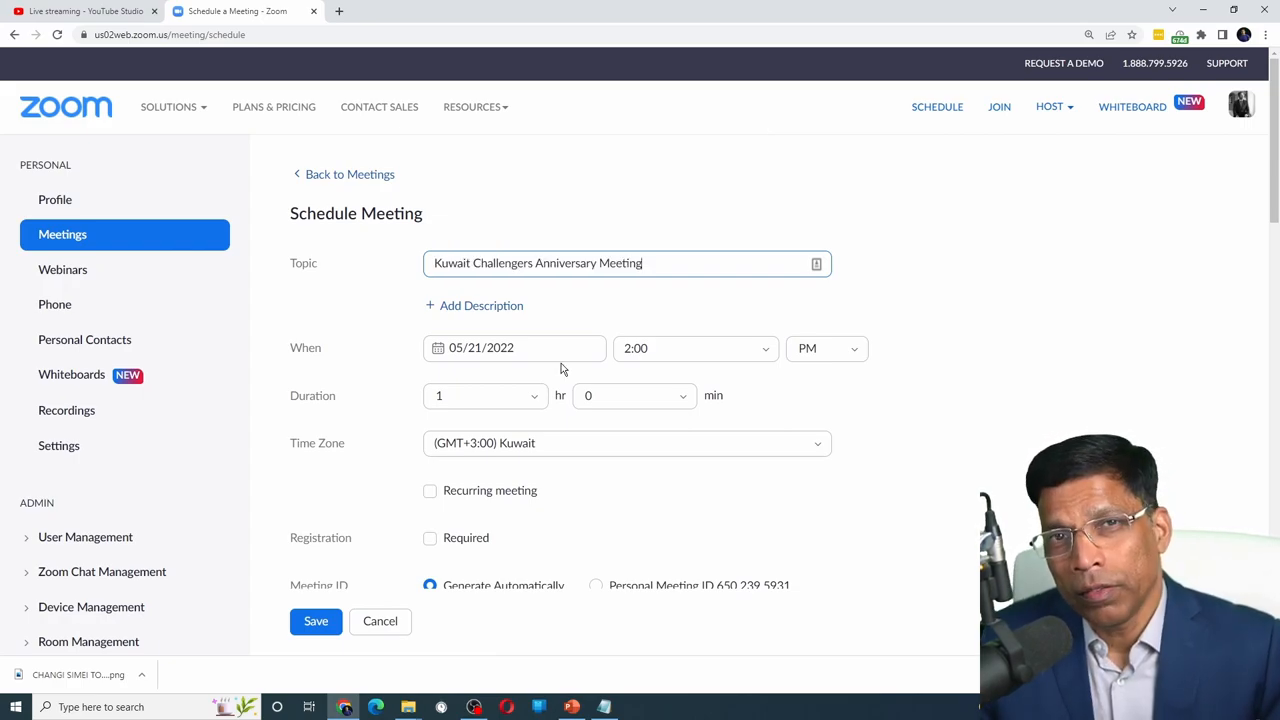
click(572, 350)
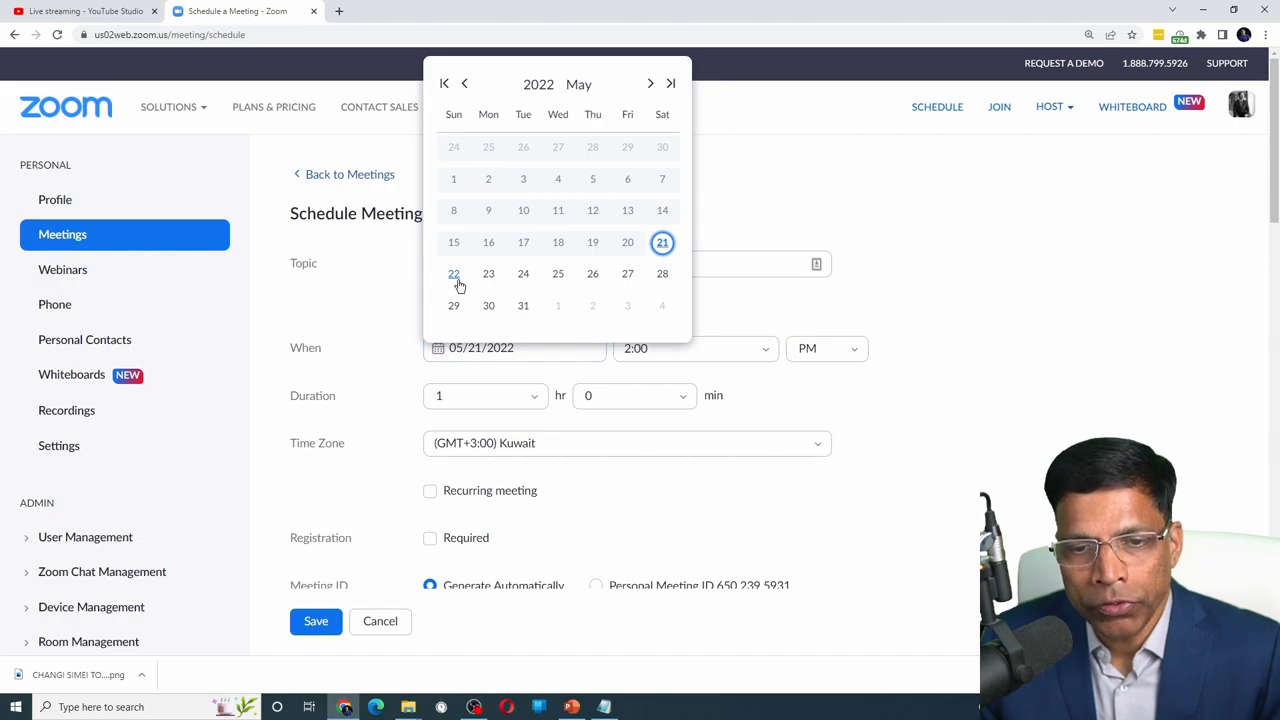
click(454, 274)
scroll(585, 392, down, 3)
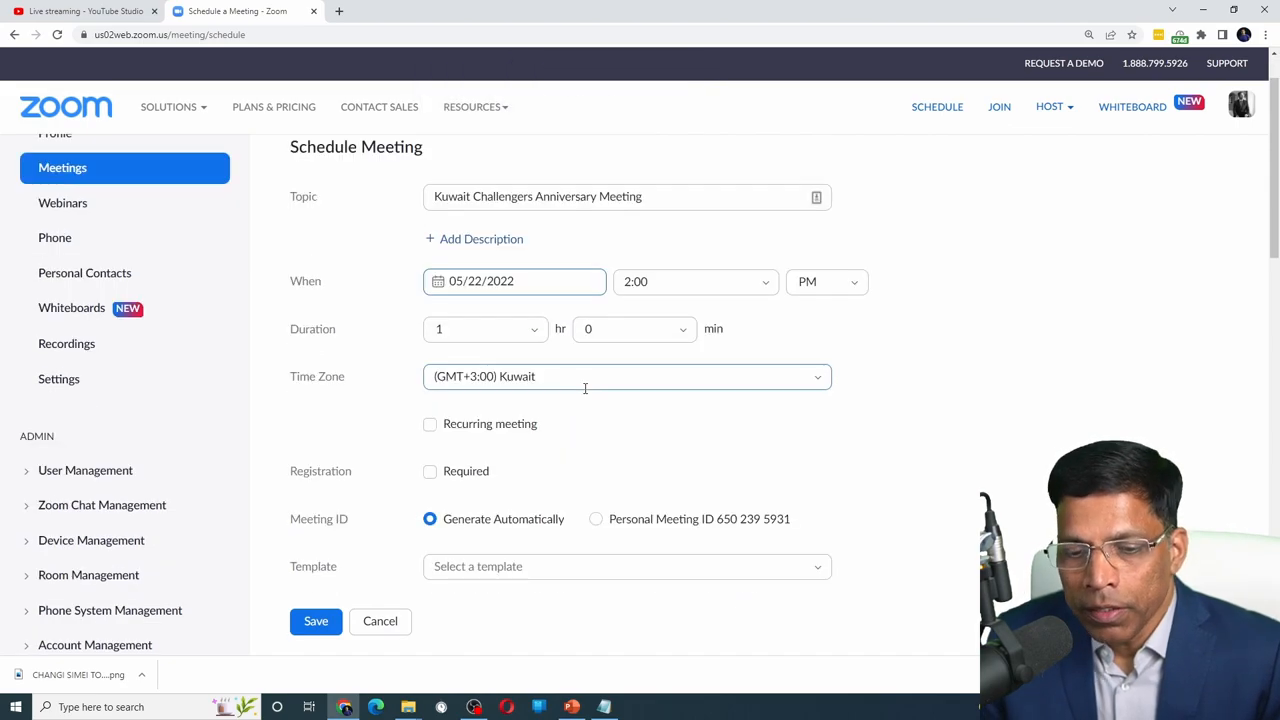
scroll(585, 392, down, 3)
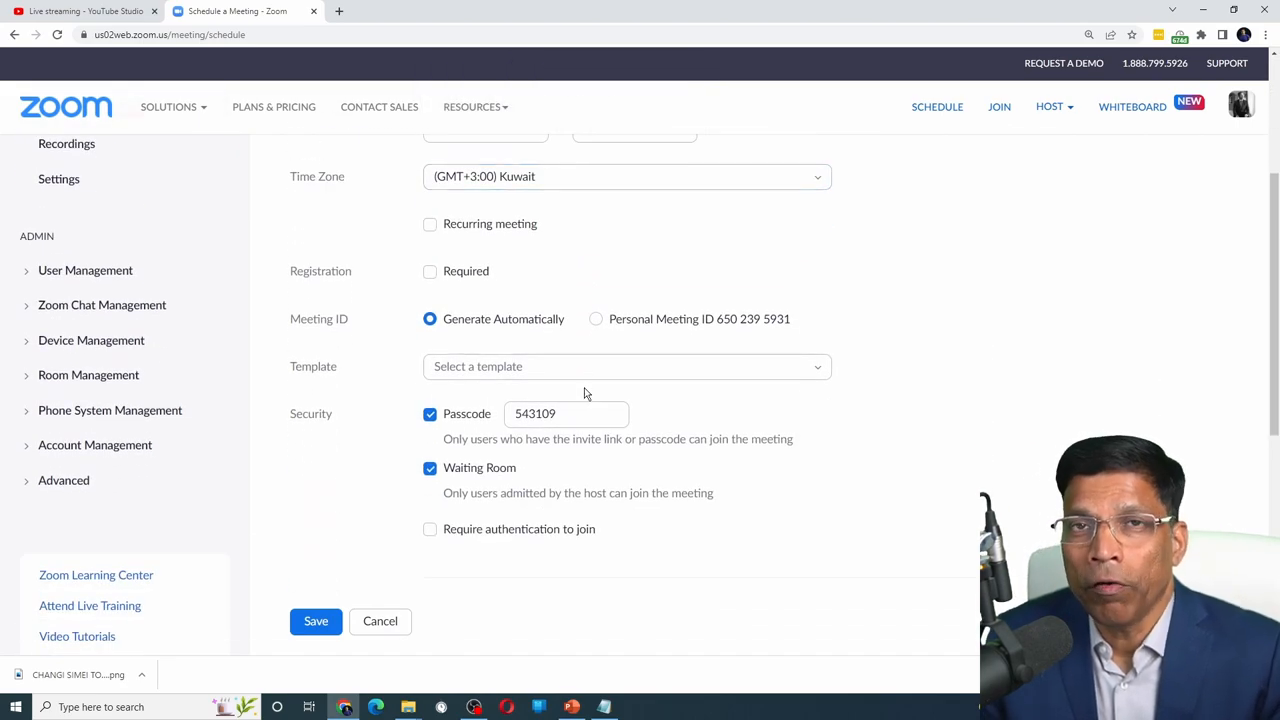
scroll(585, 392, down, 2)
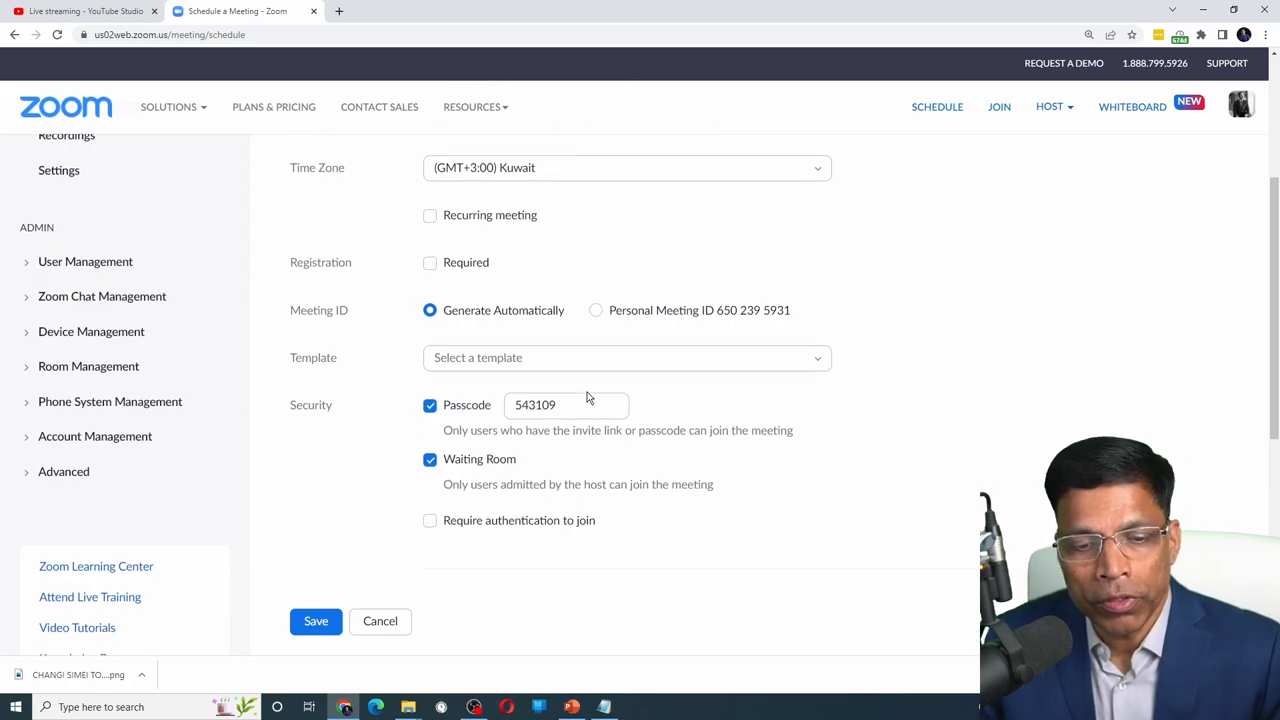
scroll(585, 392, down, 1)
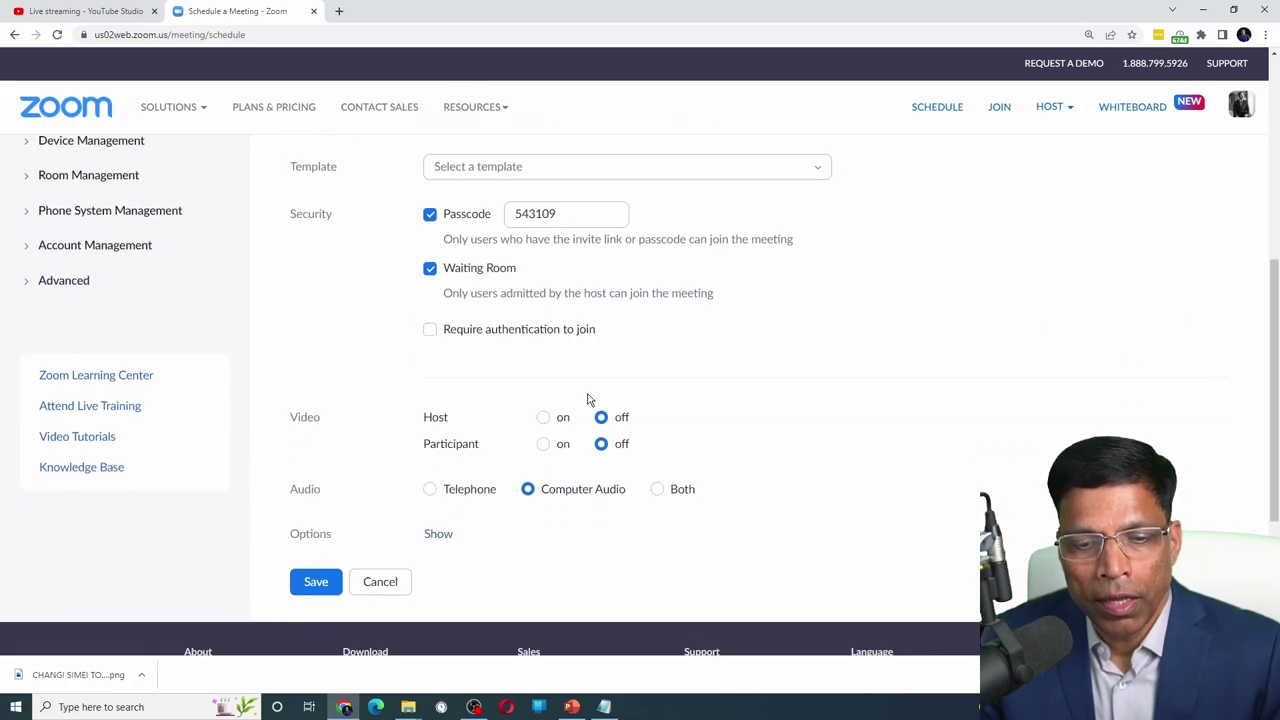
click(316, 583)
scroll(686, 444, down, 2)
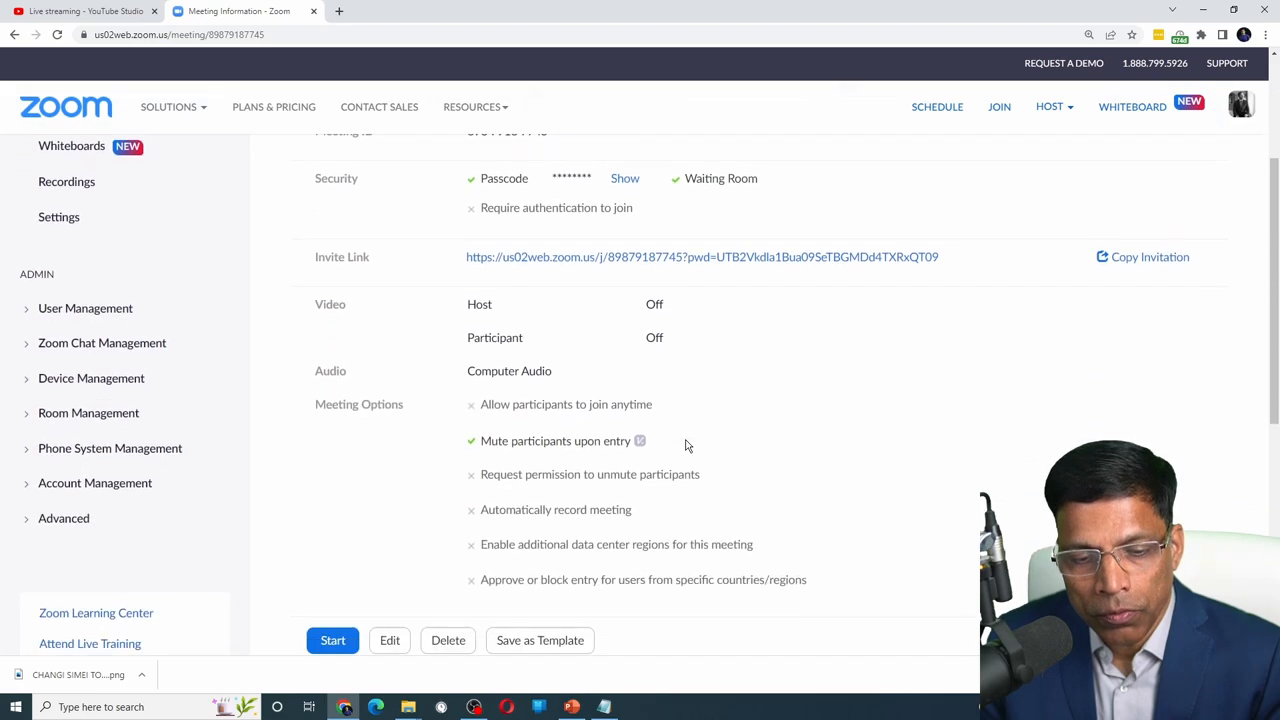
scroll(686, 444, down, 3)
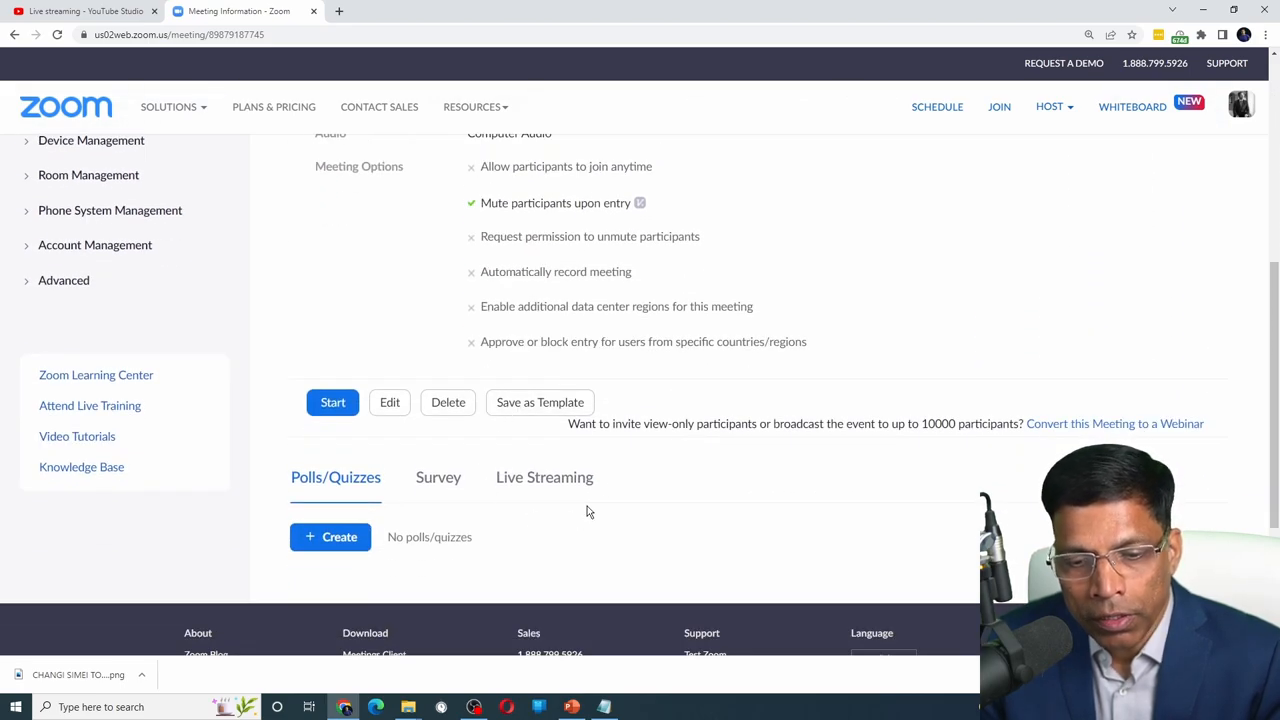
Step: In the meeting's custom streaming service settings, paste the YouTube stream key from Notepad
click(550, 478)
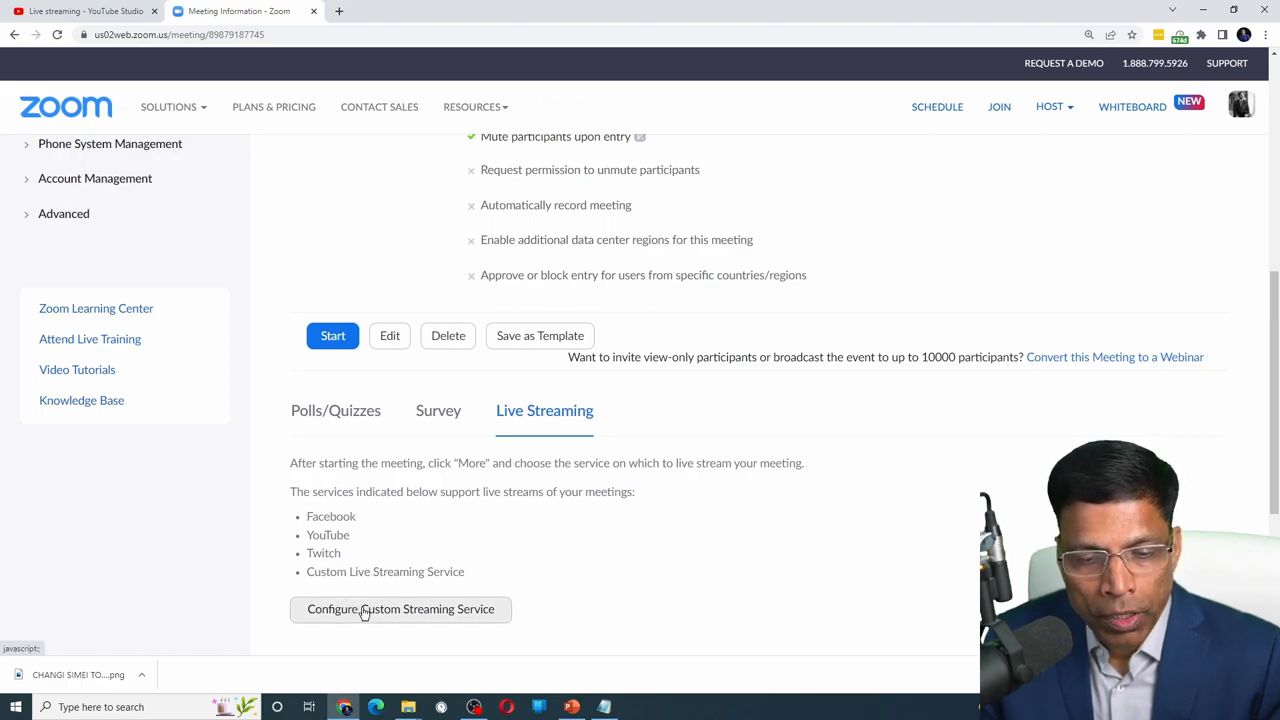
click(415, 616)
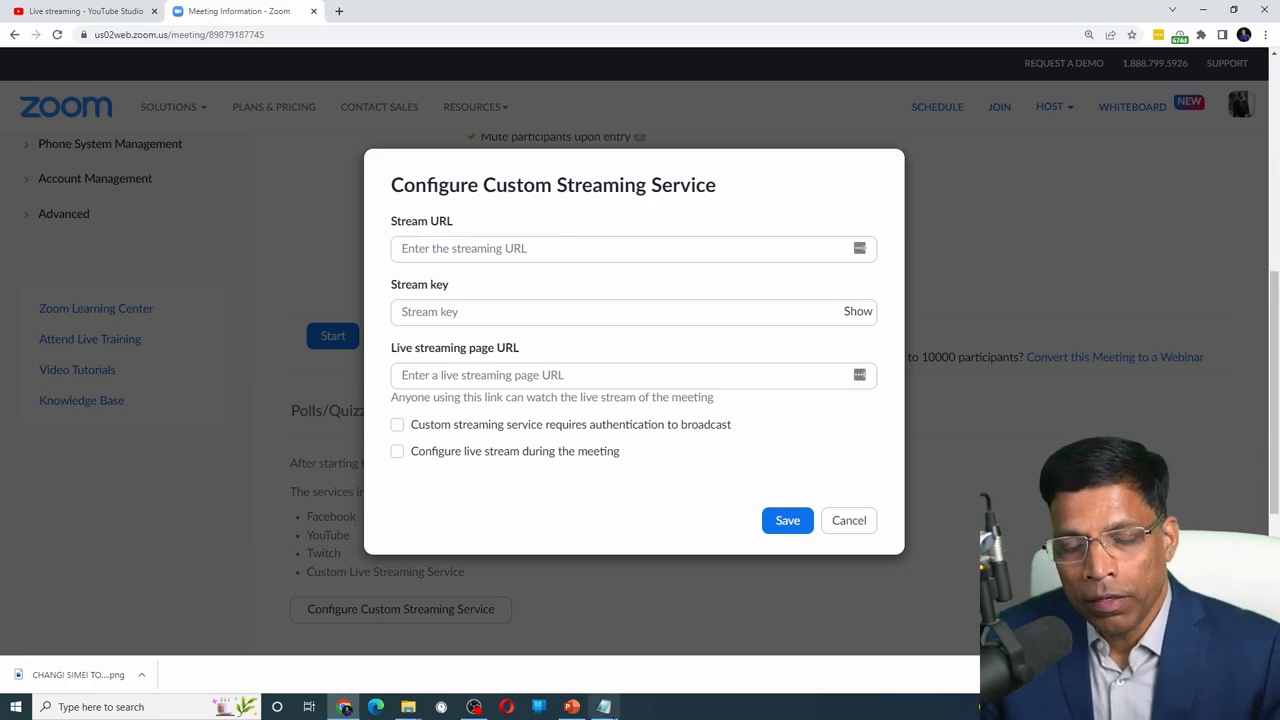
click(604, 707)
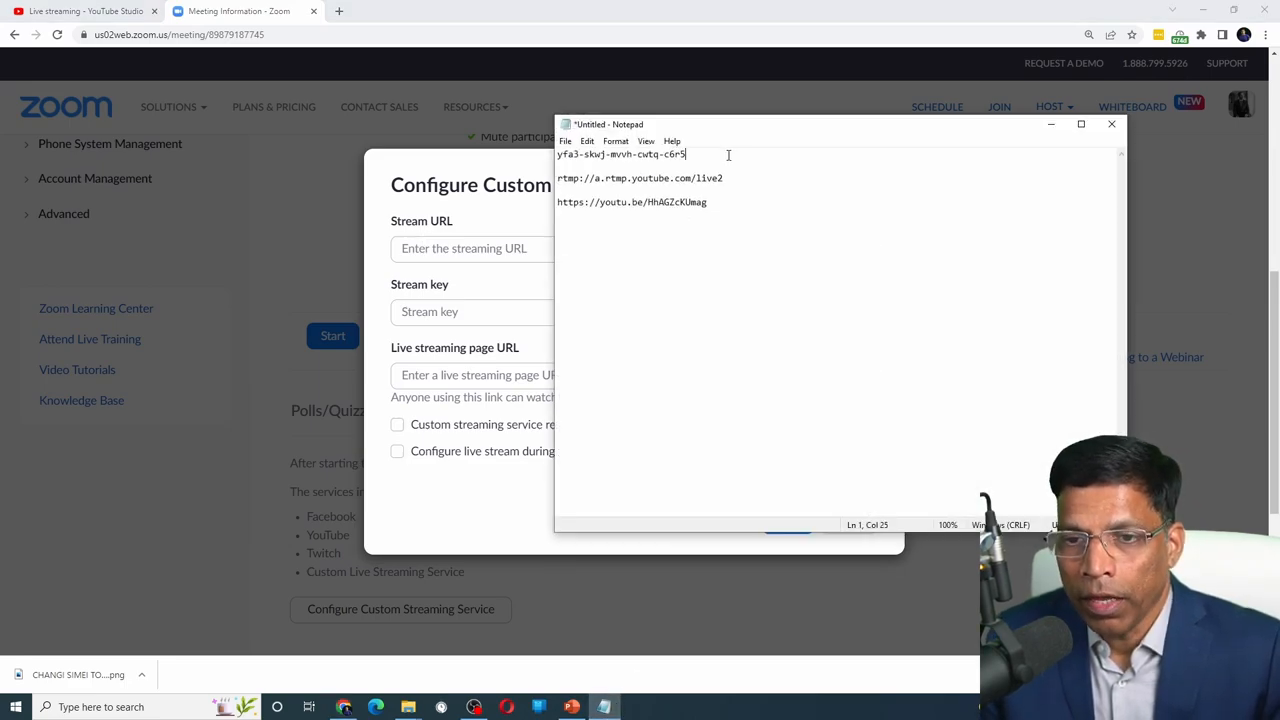
drag(686, 155, 551, 158)
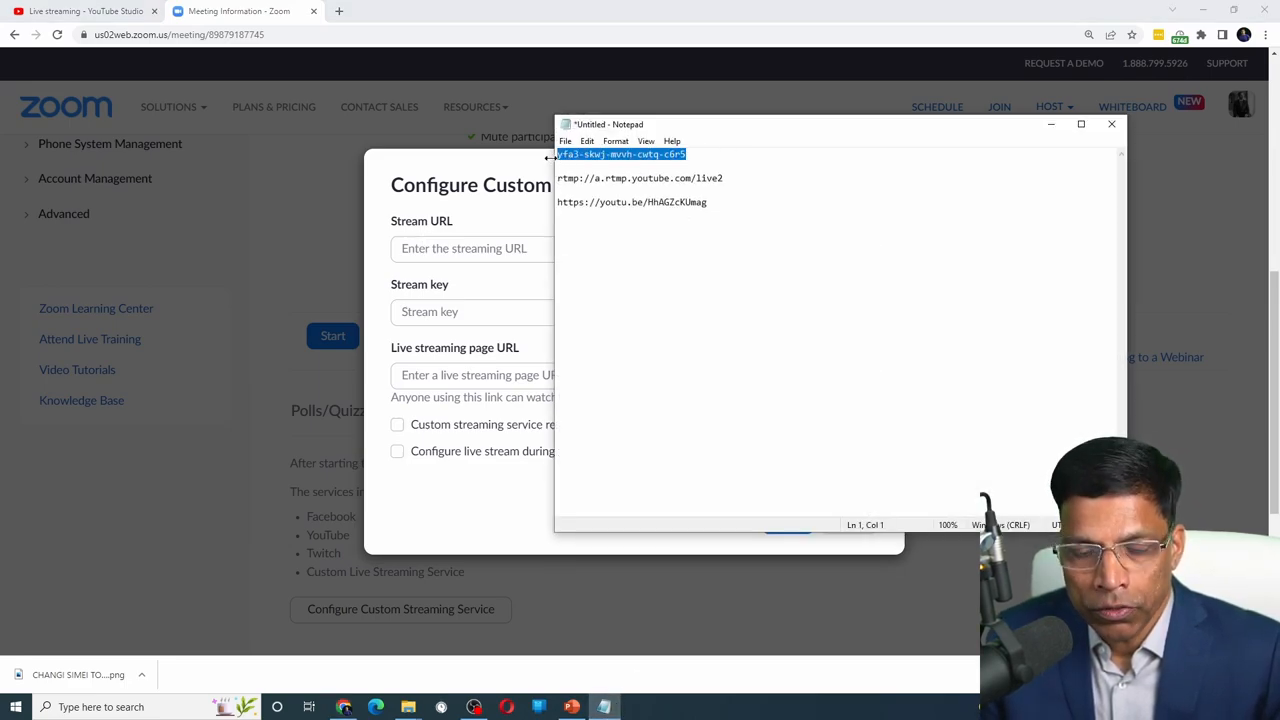
click(406, 310)
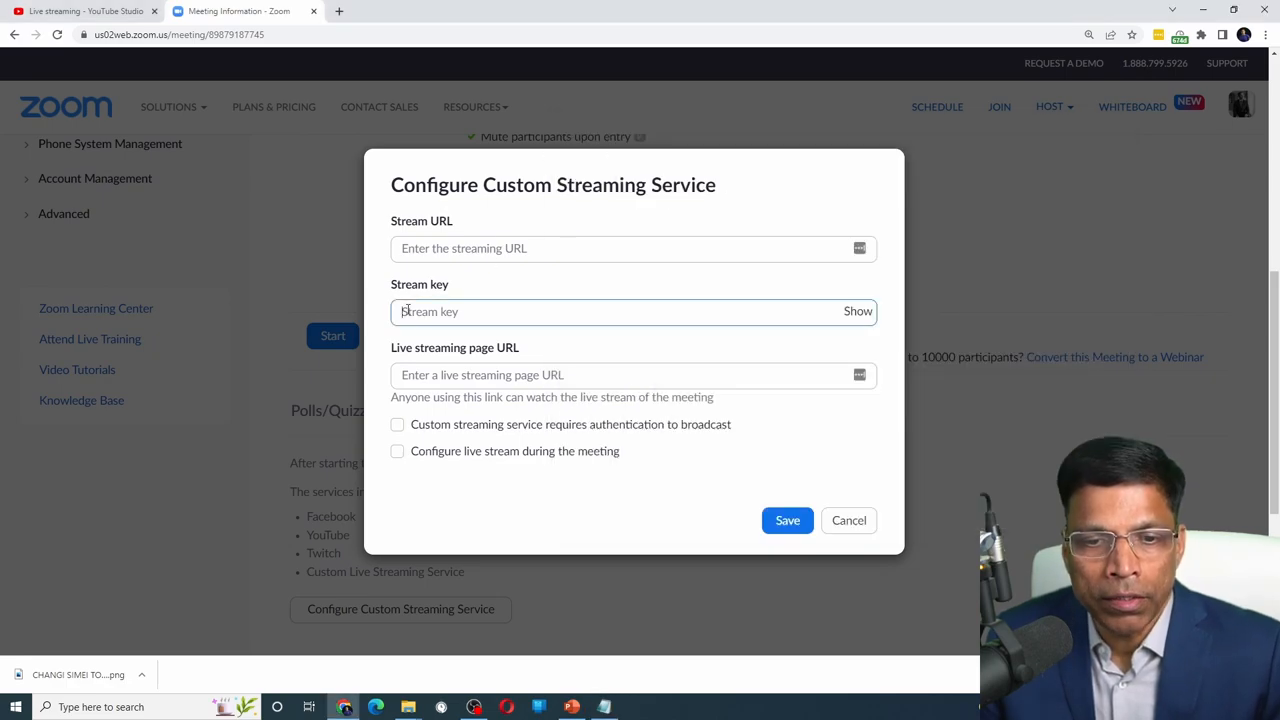
key(ctrl+v)
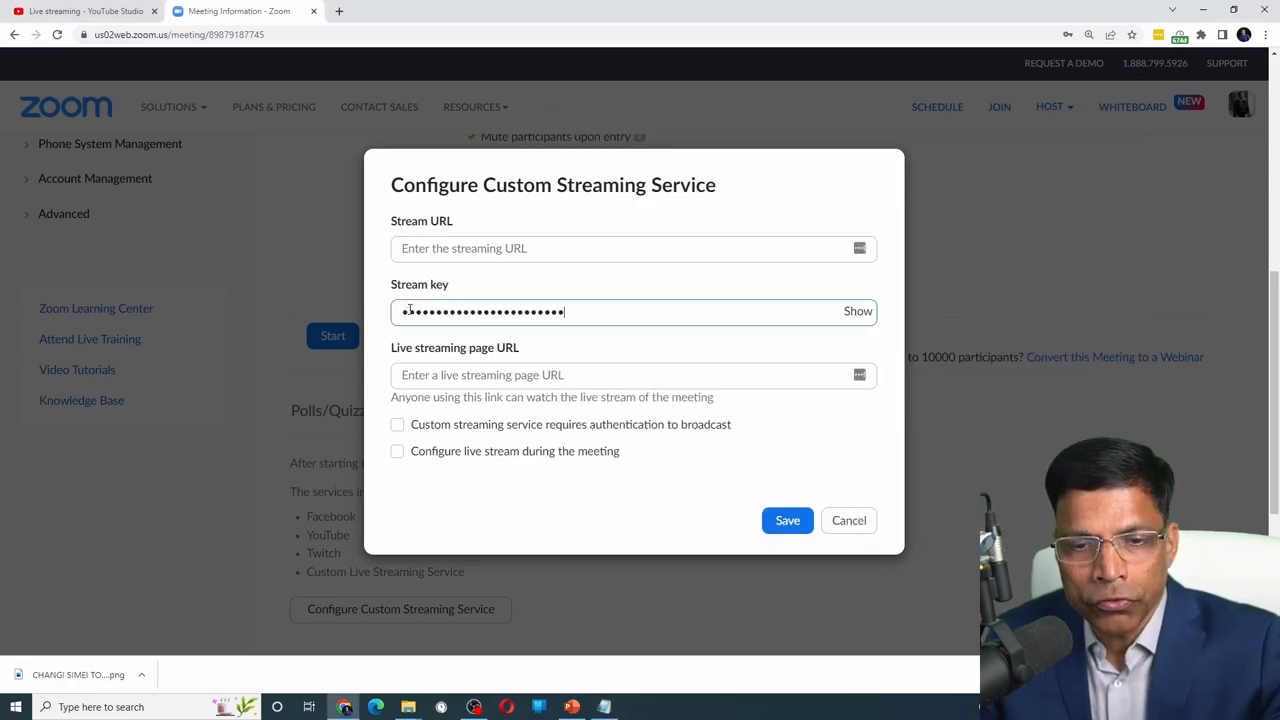
Step: Paste the RTMP stream URL from the note into the stream URL field
click(604, 707)
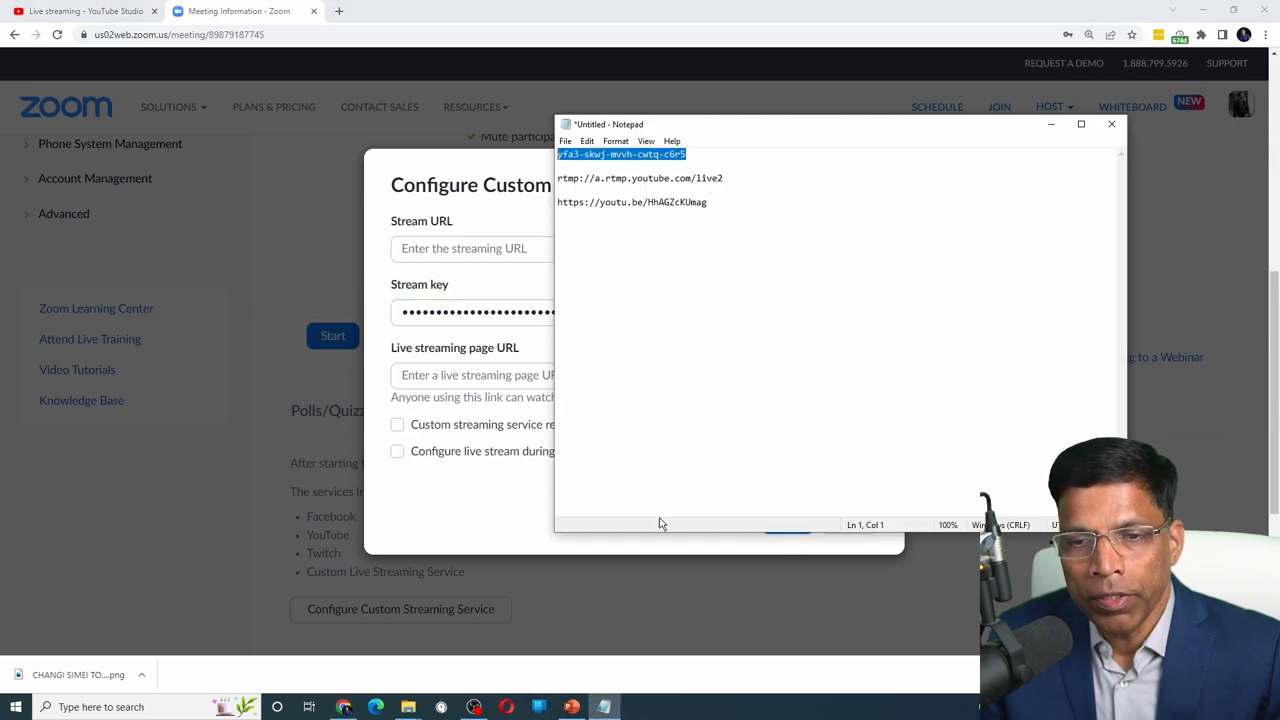
drag(740, 178, 573, 182)
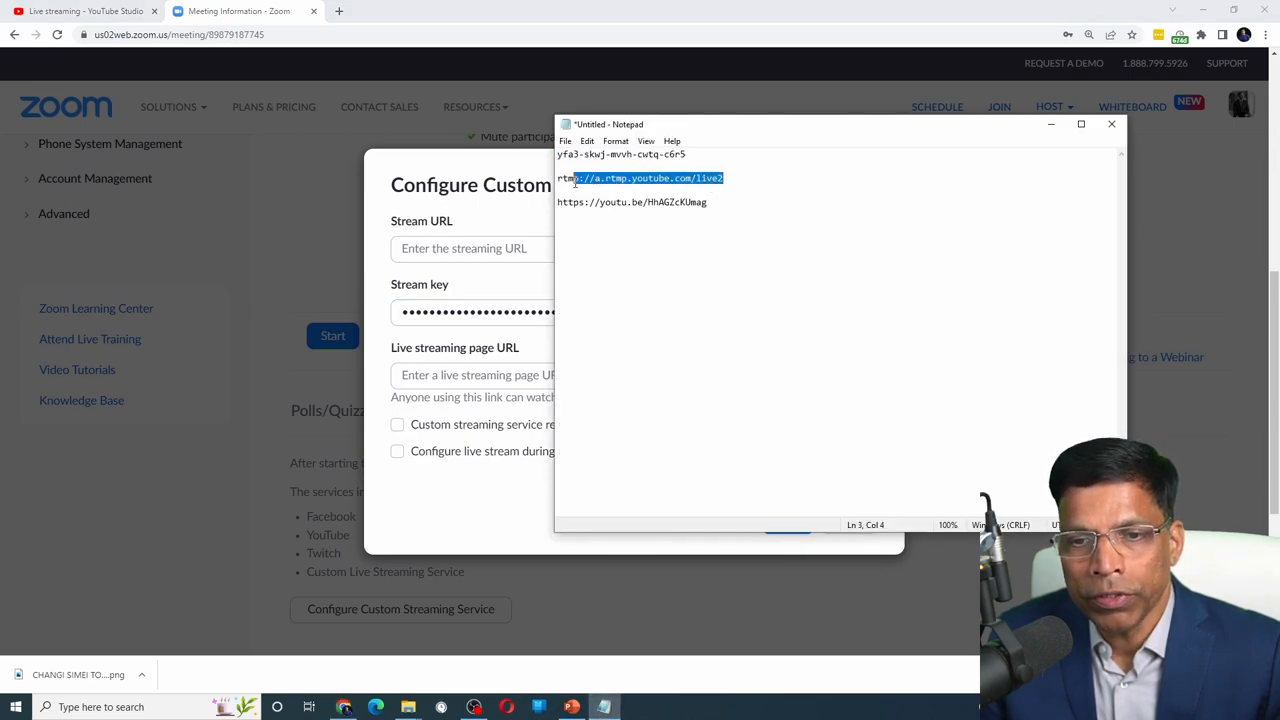
key(ctrl+c)
click(408, 248)
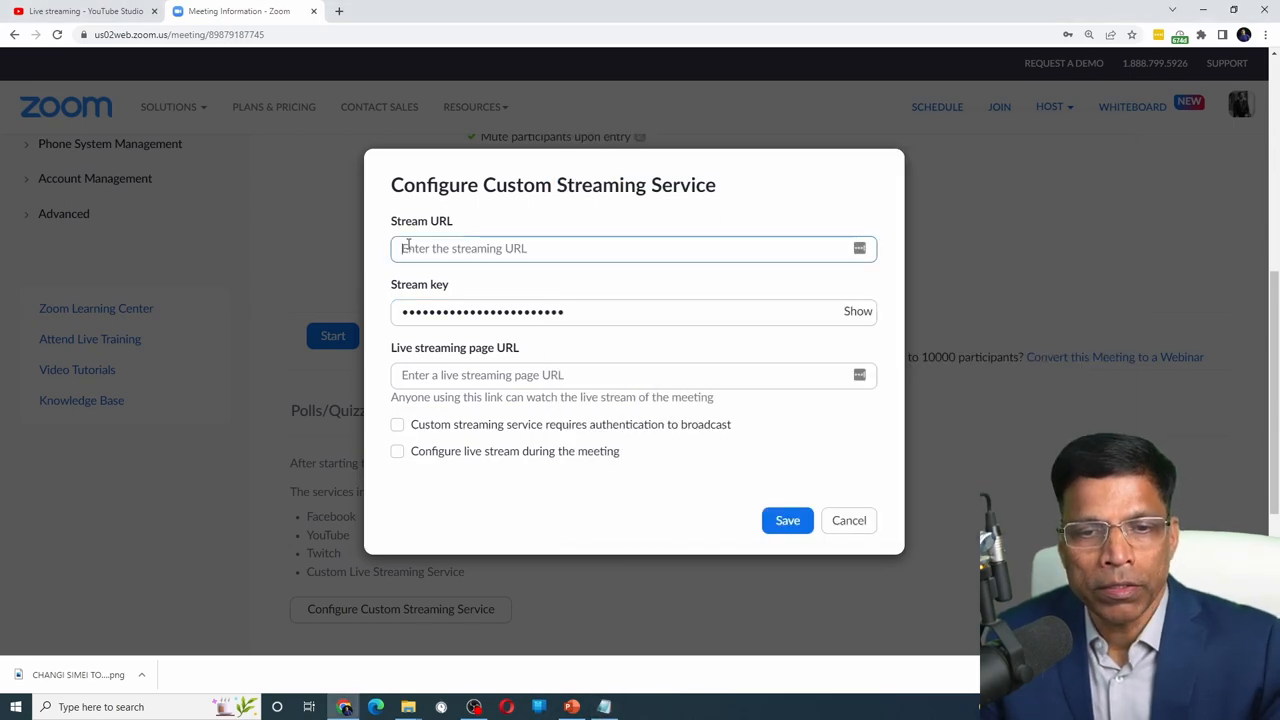
key(ctrl+v)
key(alt+Tab)
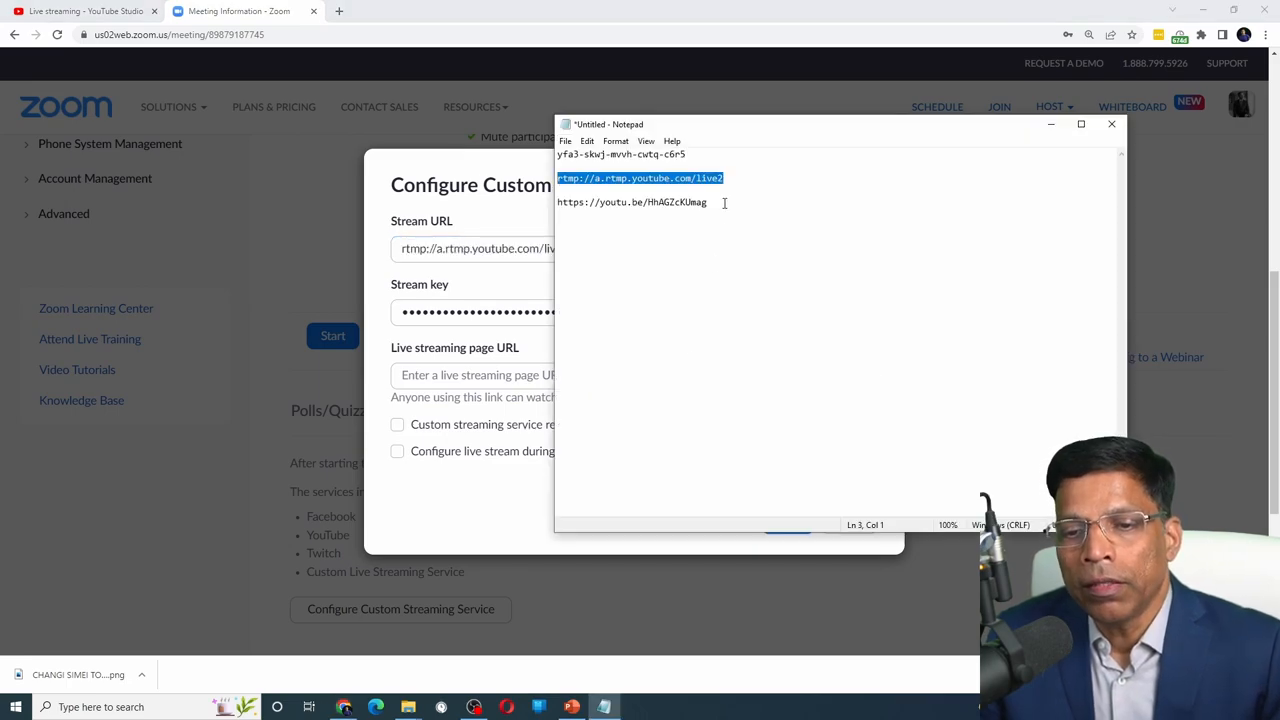
Step: Paste the YouTube watch page link as the live page URL and save the settings
click(724, 203)
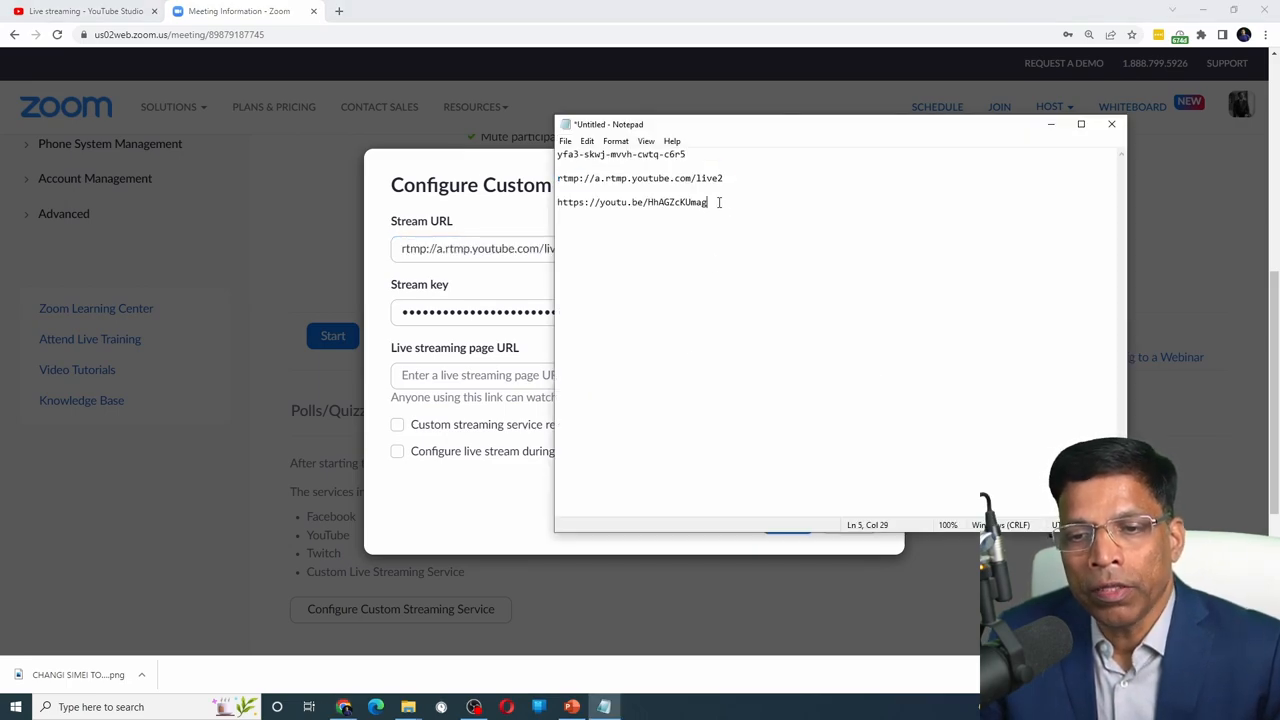
drag(708, 202, 548, 212)
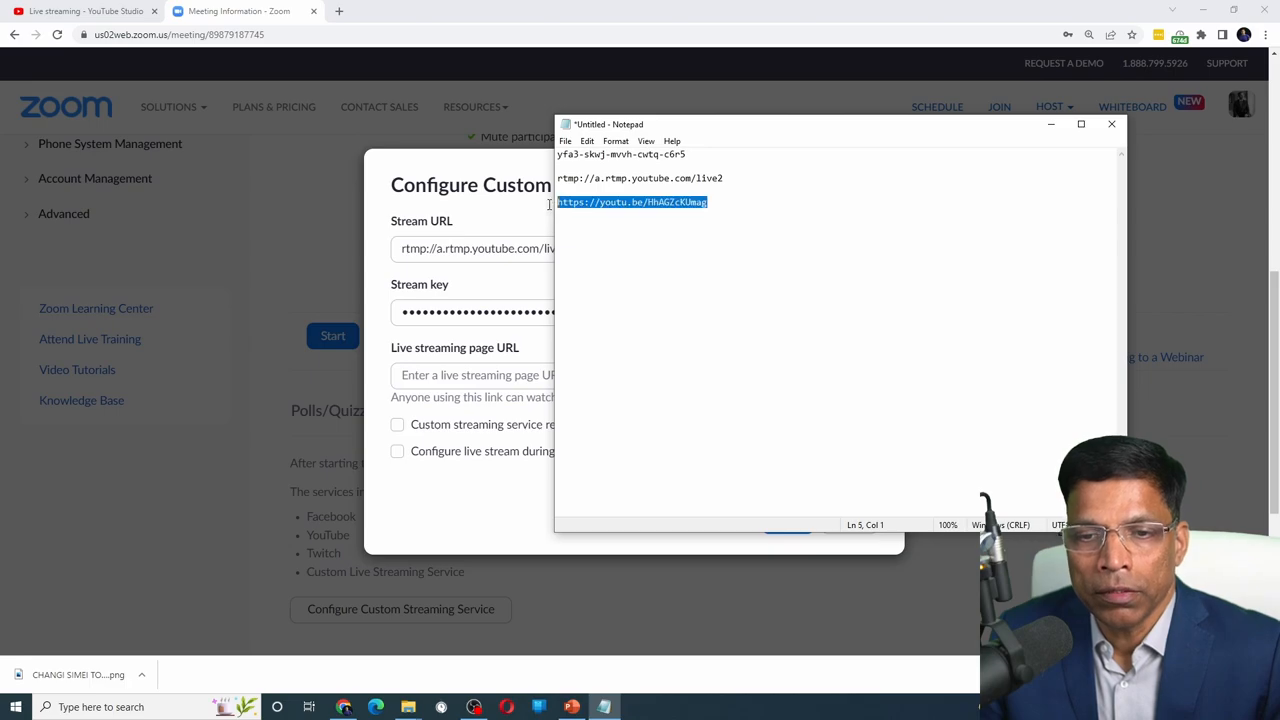
click(413, 374)
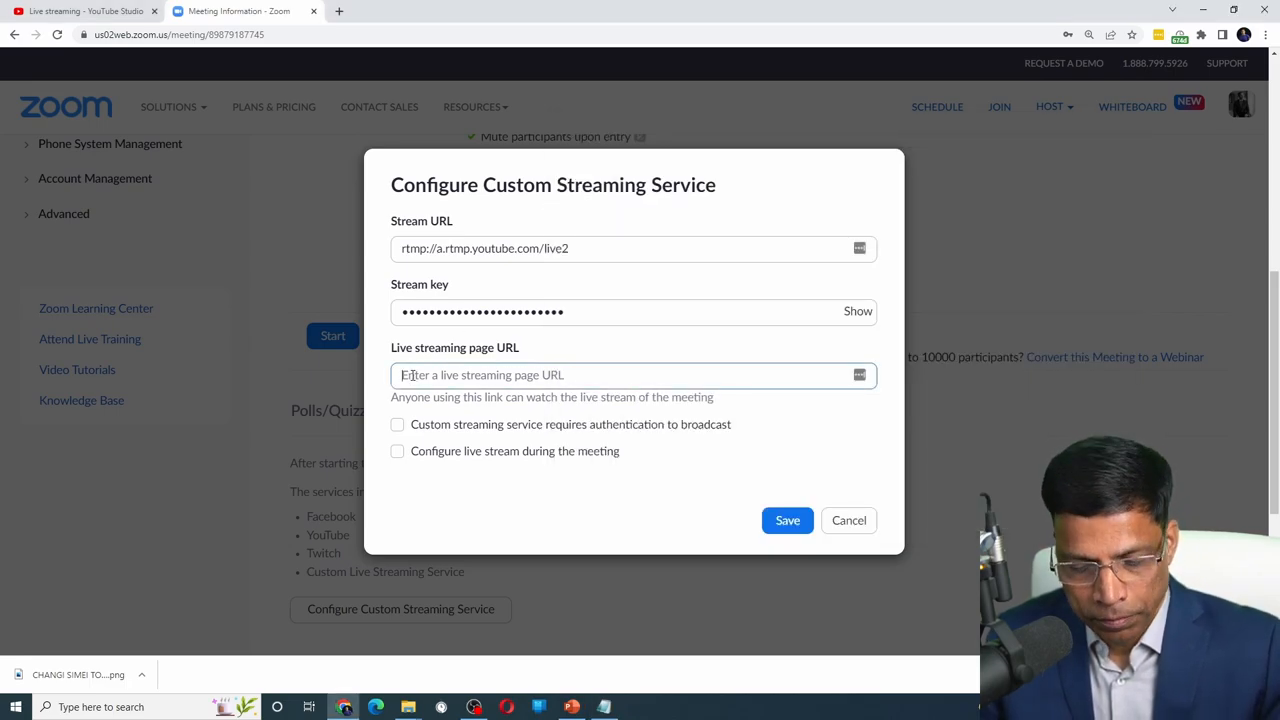
key(ctrl+v)
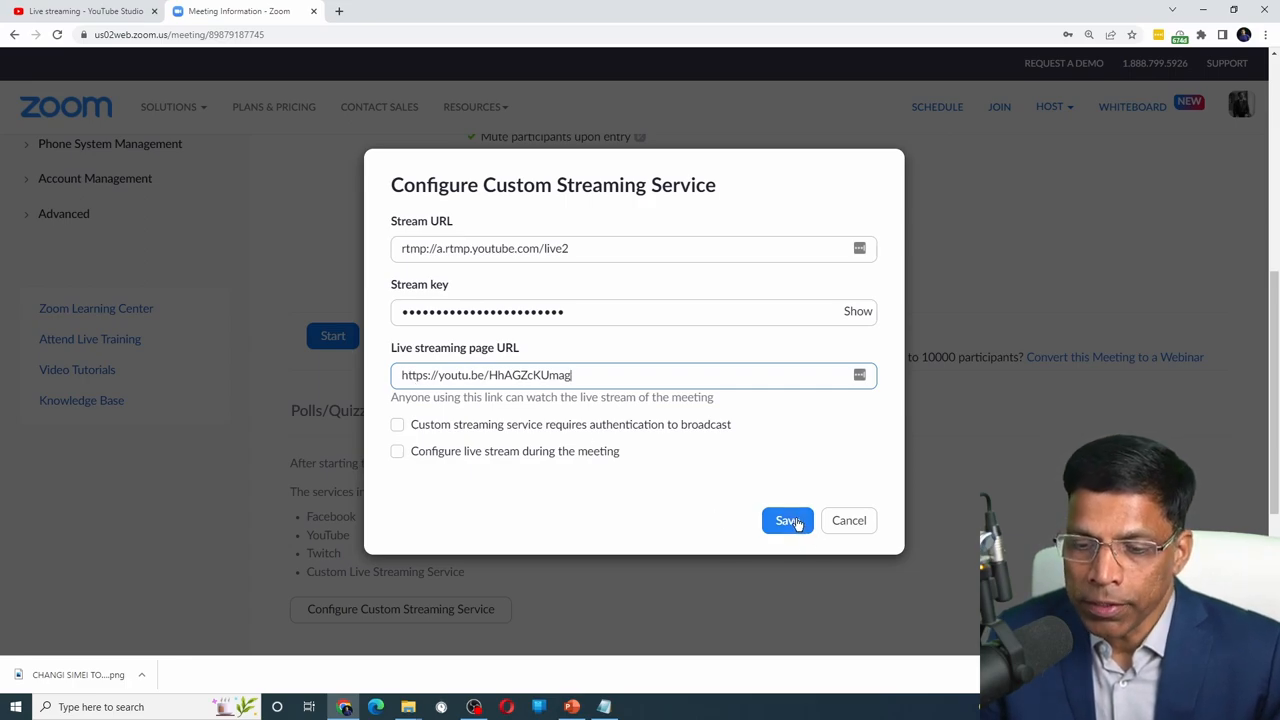
click(788, 520)
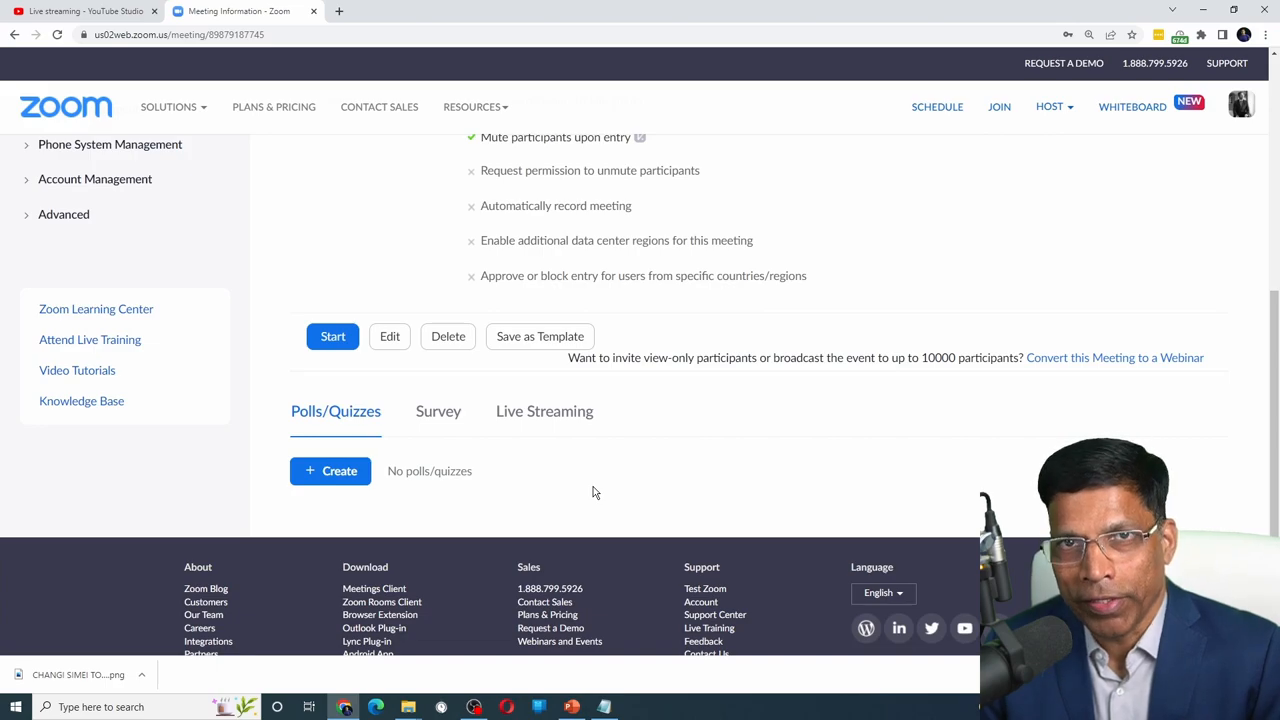
scroll(592, 491, up, 10)
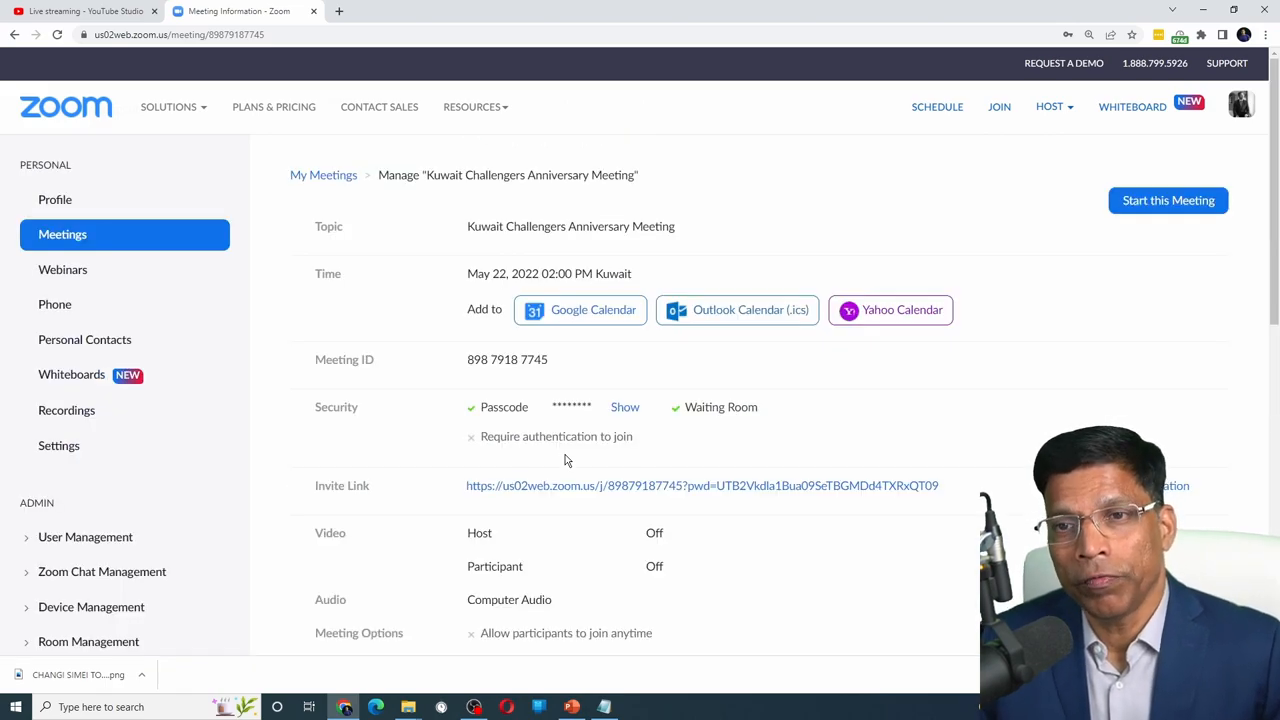
Step: Start the scheduled Zoom meeting and go live on the Custom Live Streaming Service
click(1147, 205)
click(687, 150)
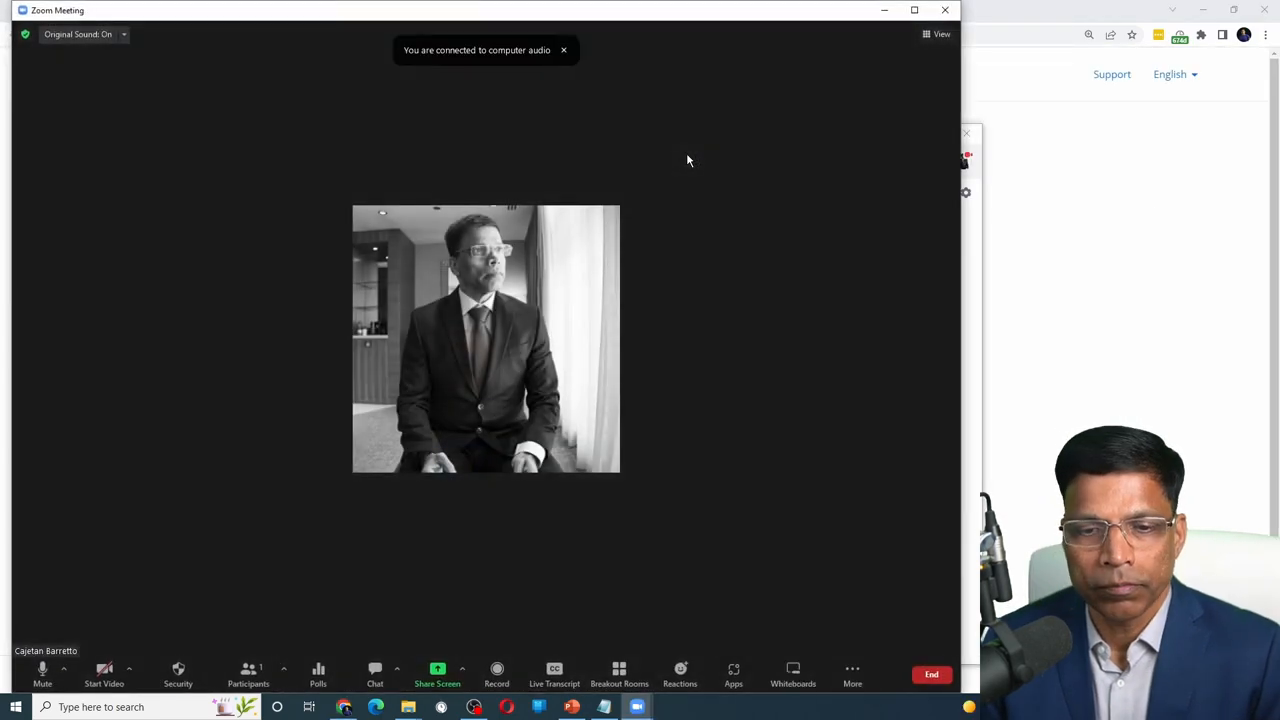
click(848, 680)
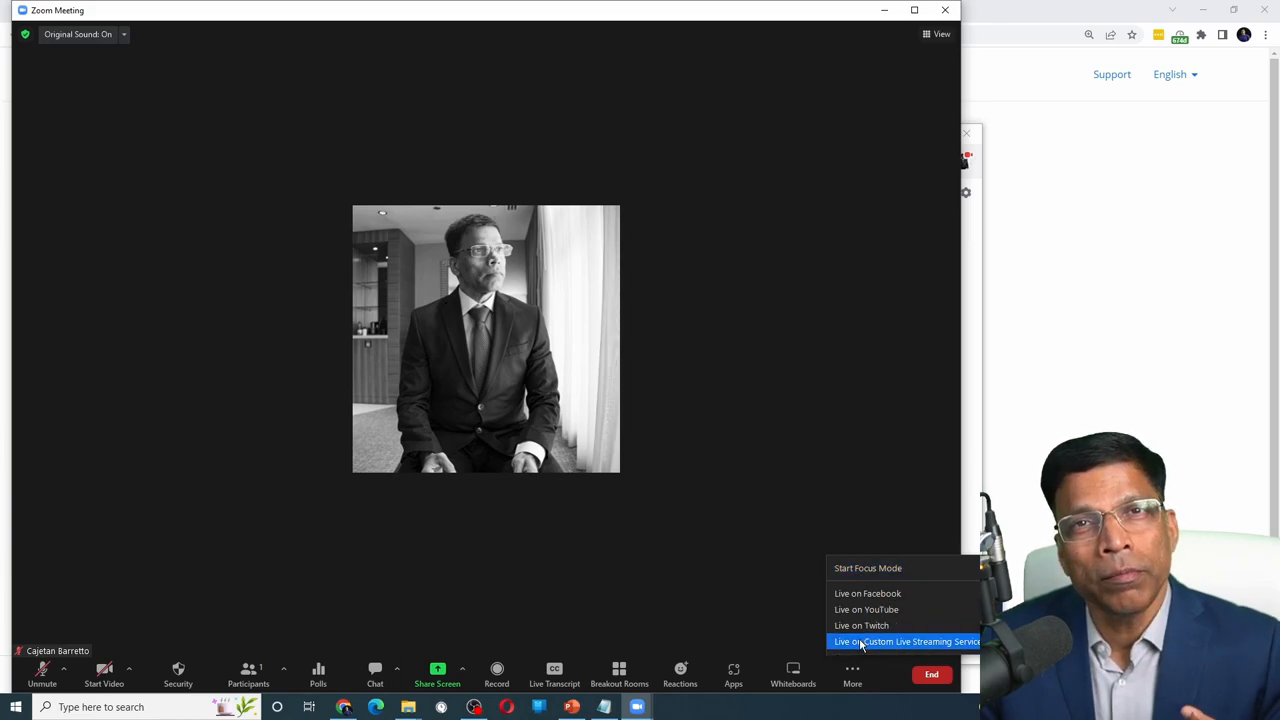
click(862, 642)
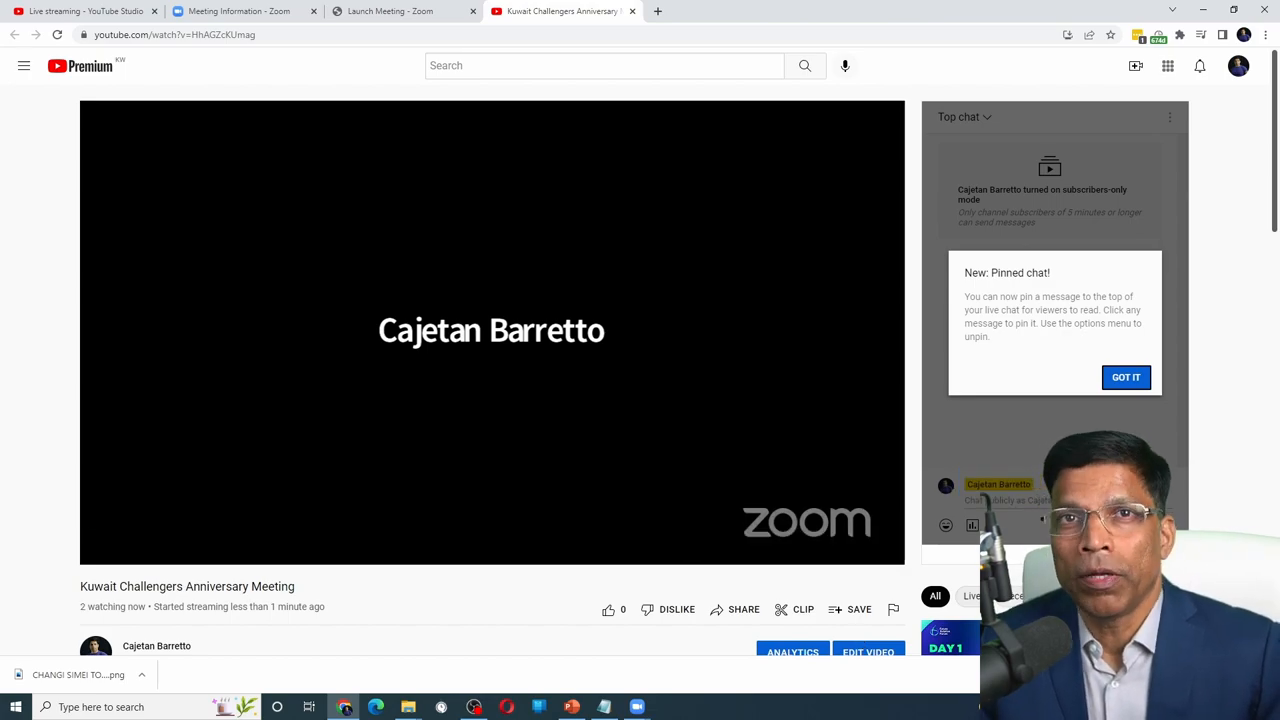
Step: Check the YouTube Studio control room showing the broadcast LIVE with excellent connection
click(100, 11)
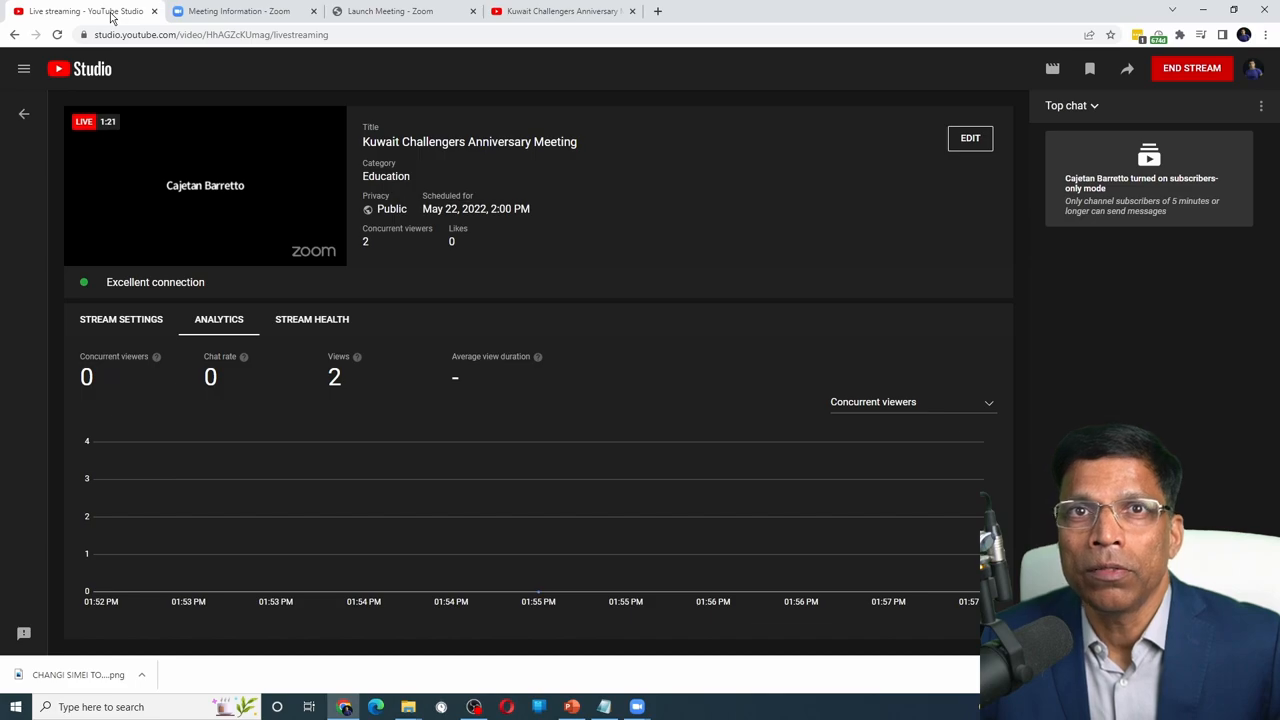
Step: Stop the Zoom live stream and return to YouTube Studio, which reports no data
key(alt+Tab)
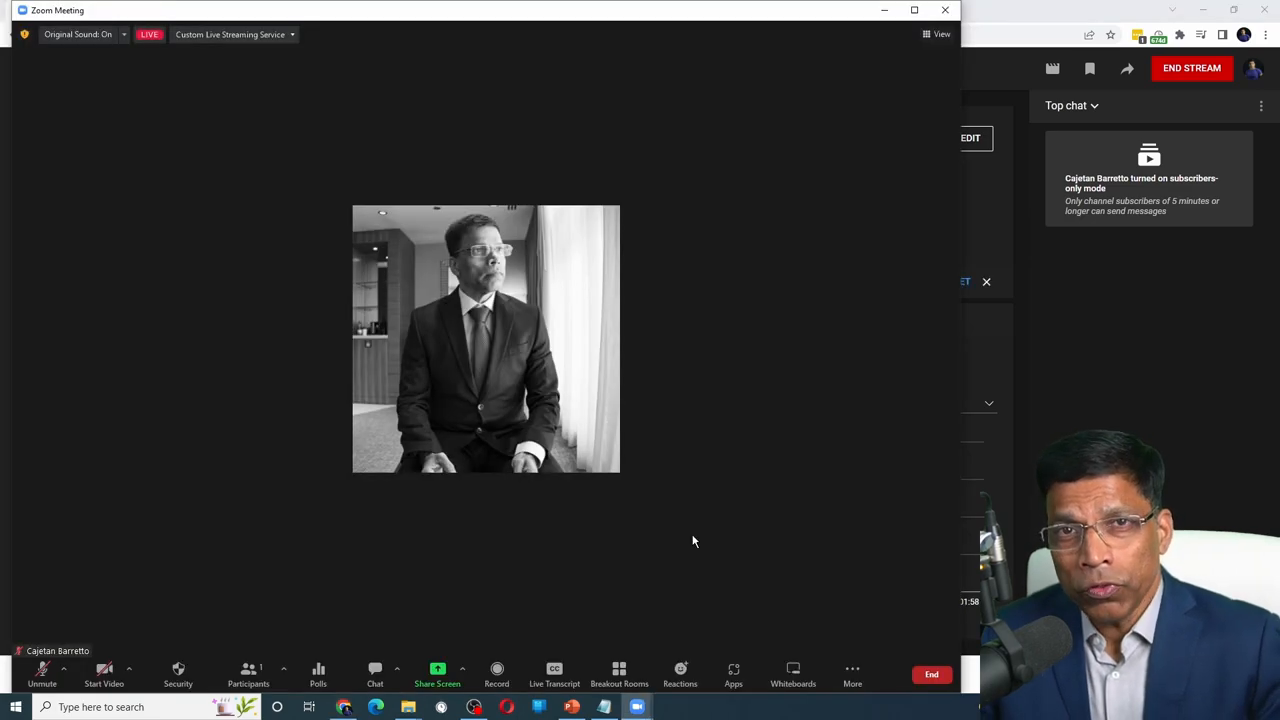
click(852, 672)
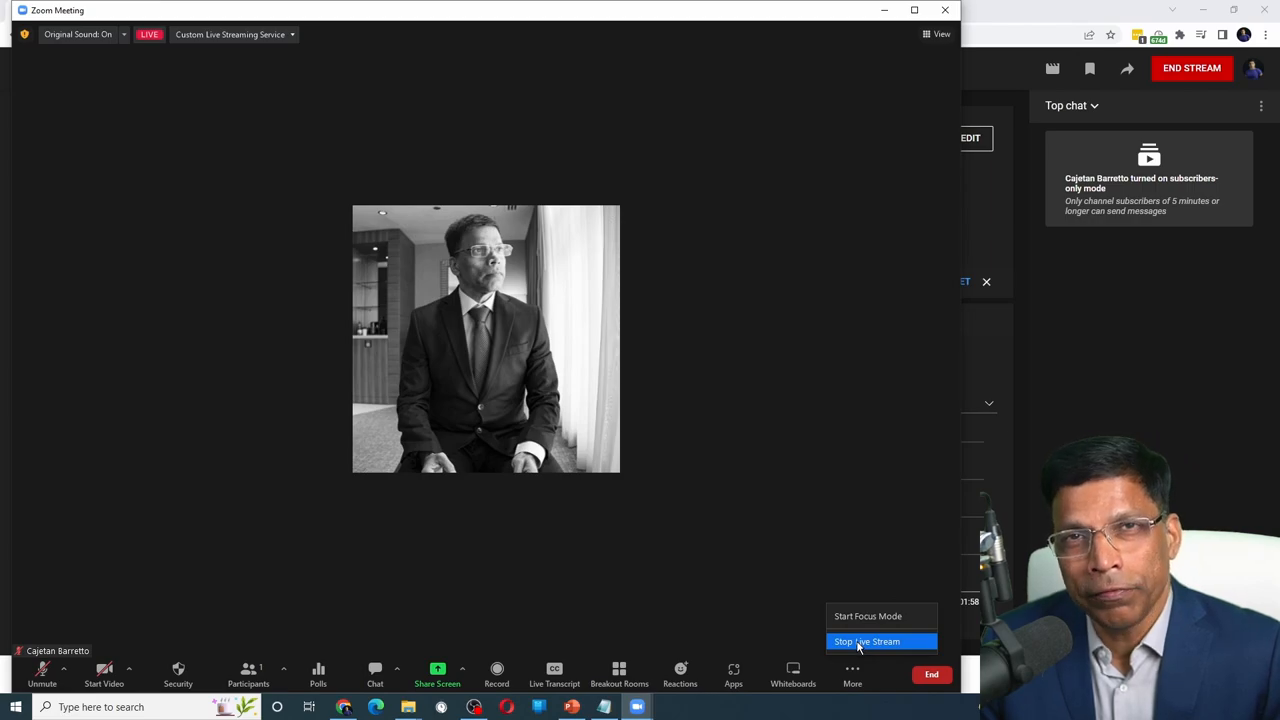
click(858, 642)
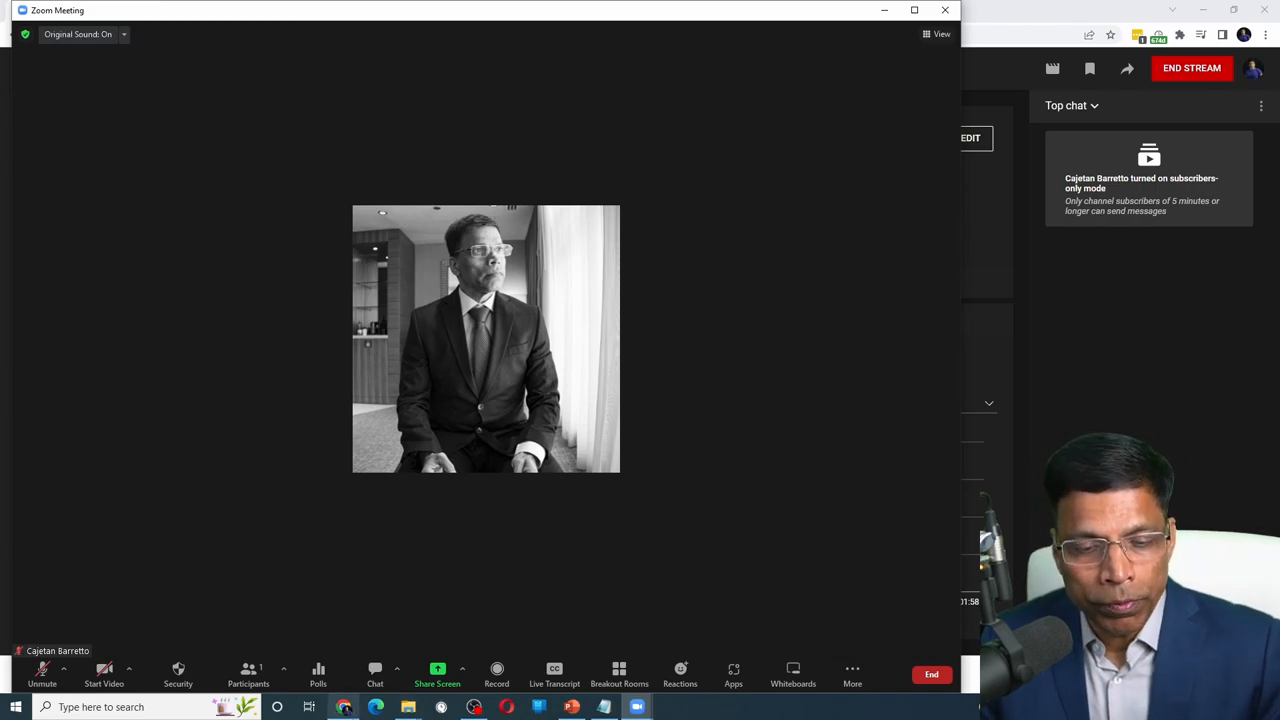
click(345, 708)
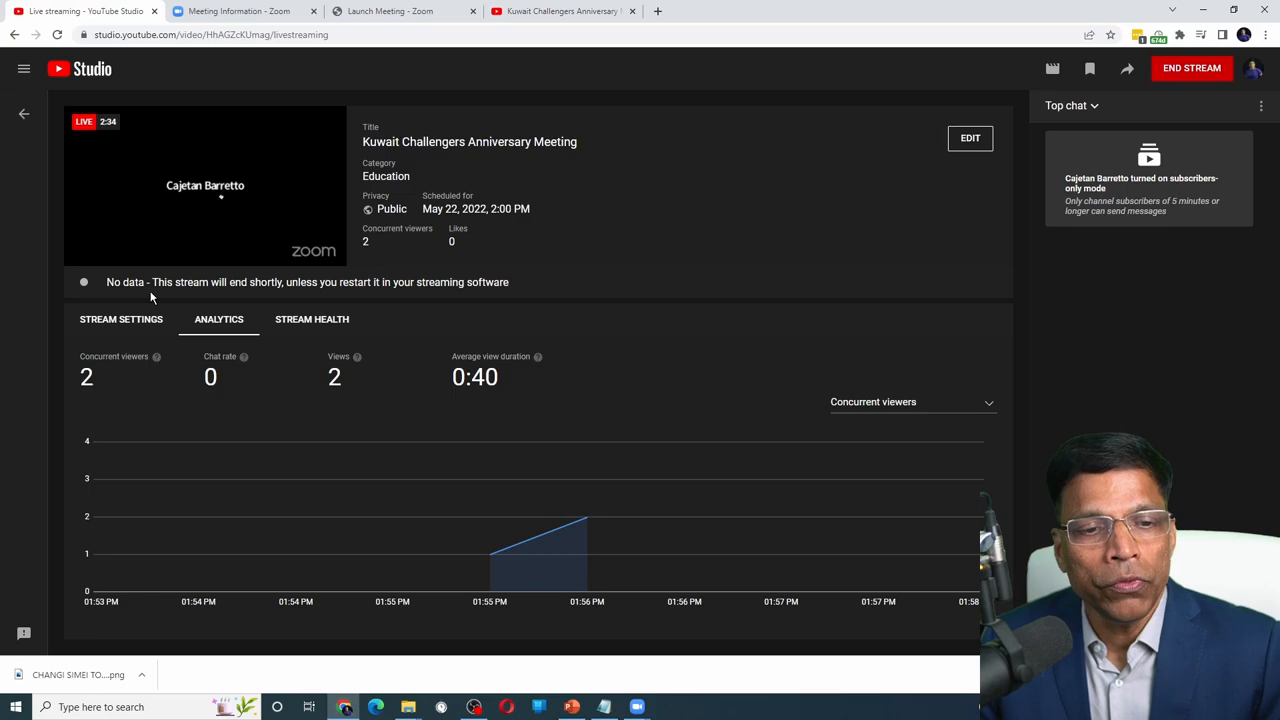